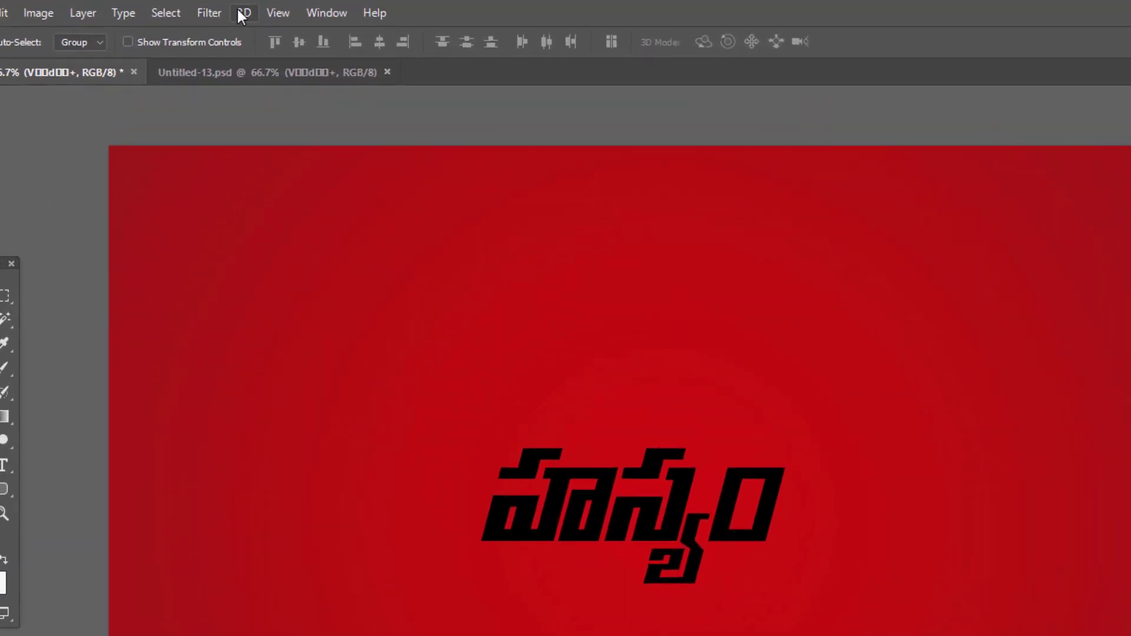
# Create a 3D extrusion from the selected black text layer and switch to the 3D workspace.
pyautogui.click(228, 10)
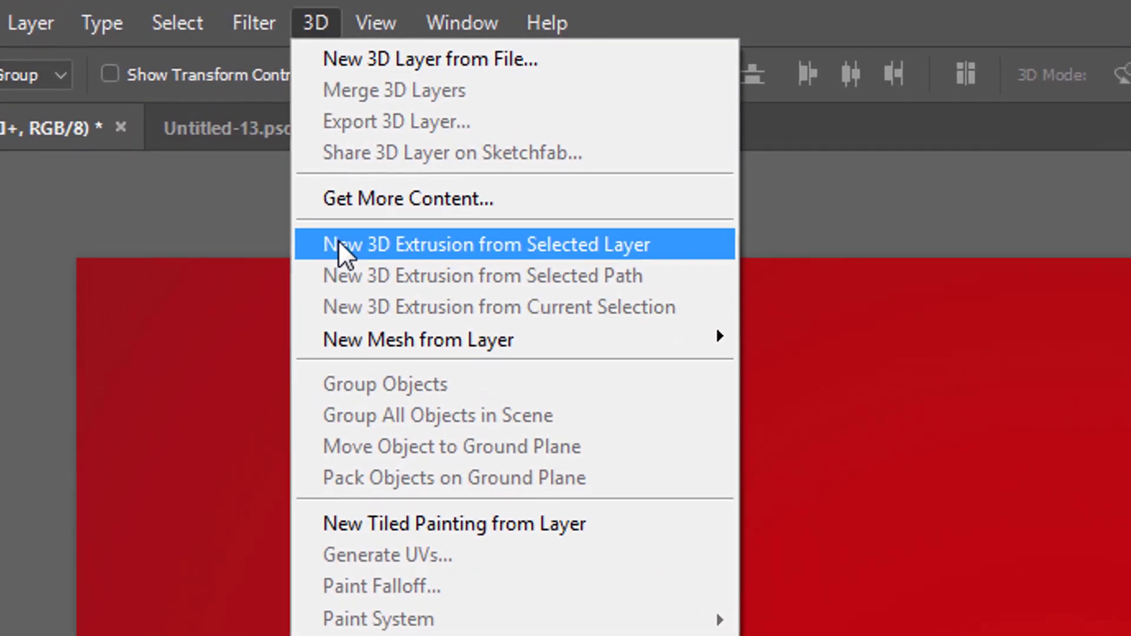
pyautogui.click(330, 227)
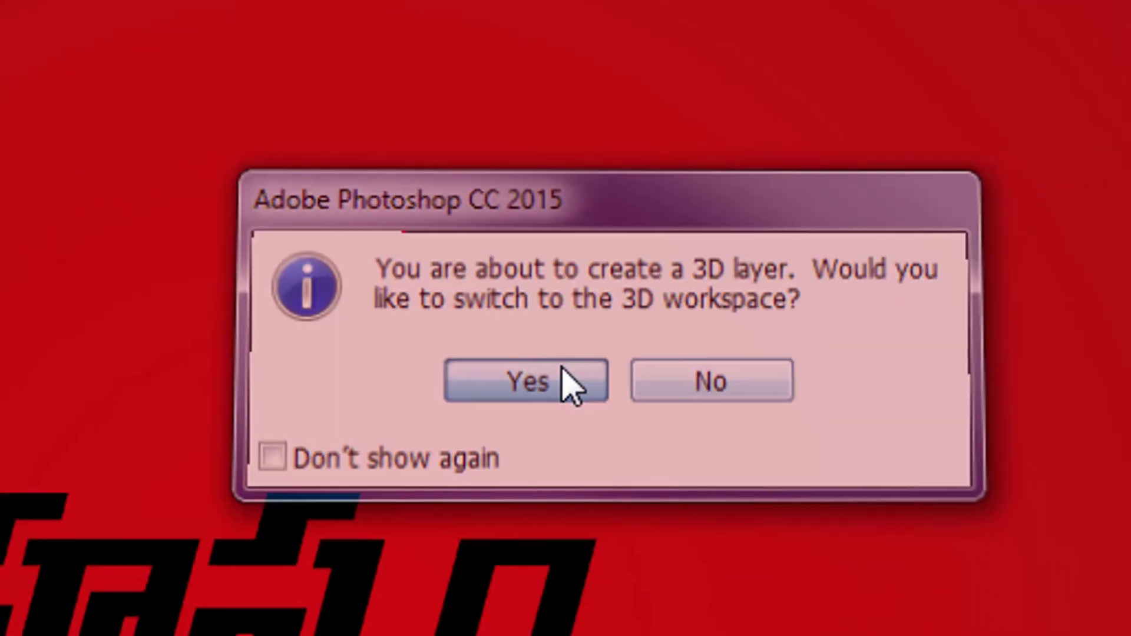
pyautogui.click(1012, 545)
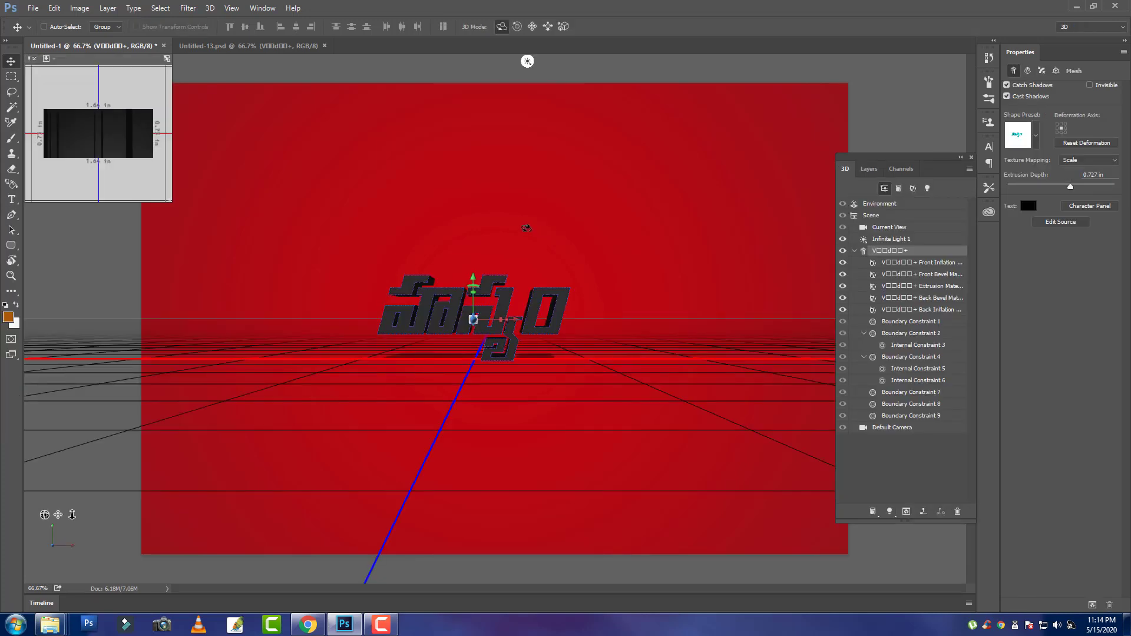
pyautogui.moveTo(526, 235)
pyautogui.mouseDown()
pyautogui.moveTo(528, 265)
pyautogui.moveTo(537, 228)
pyautogui.mouseUp()
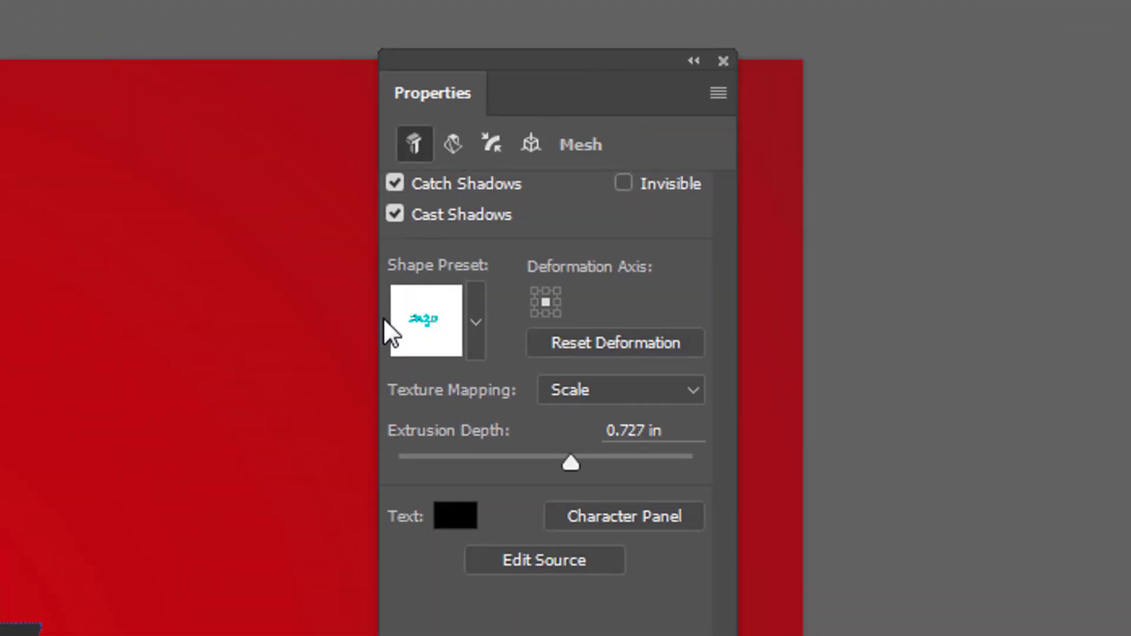
# Disable Catch Shadows and Cast Shadows on the text mesh and set its extrusion depth to 7.563 in.
pyautogui.click(394, 180)
pyautogui.click(394, 214)
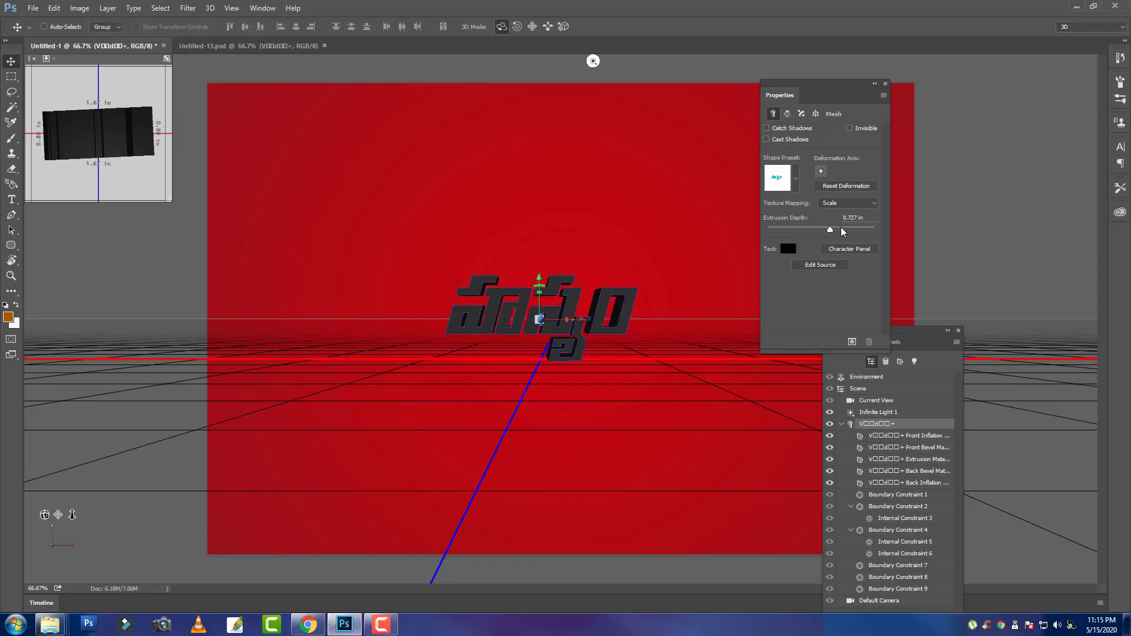
pyautogui.moveTo(842, 229)
pyautogui.mouseDown()
pyautogui.moveTo(872, 230)
pyautogui.moveTo(841, 230)
pyautogui.mouseUp()
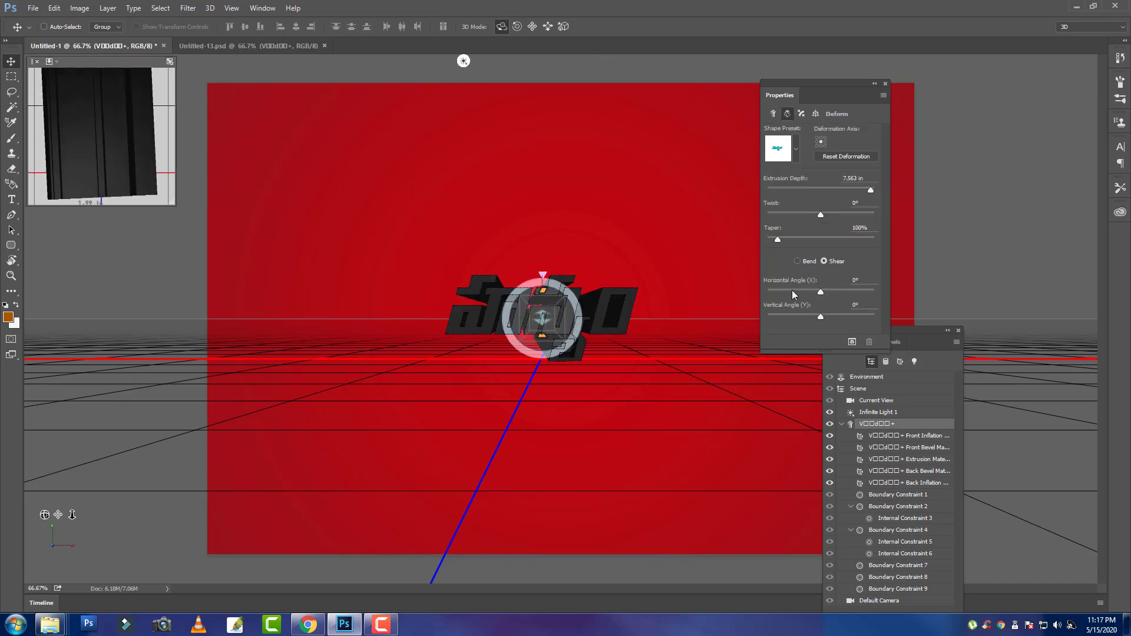
# Shear the extrusion with a vertical angle of about -146° and a small positive horizontal angle, running it toward the canvas's lower-right corner.
pyautogui.click(793, 291)
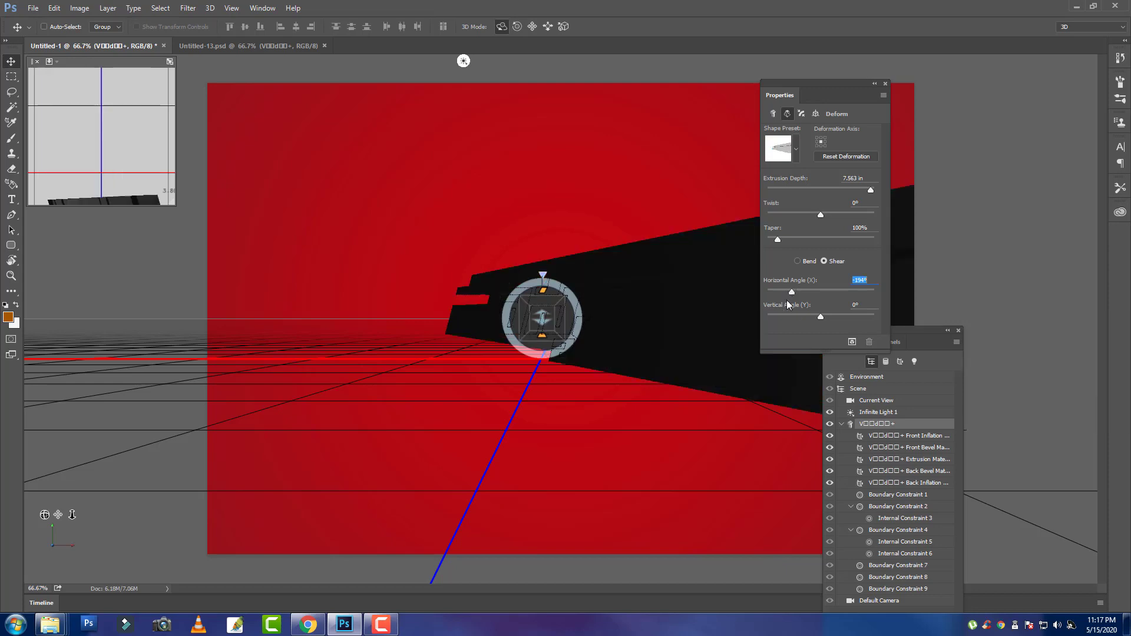
pyautogui.click(800, 315)
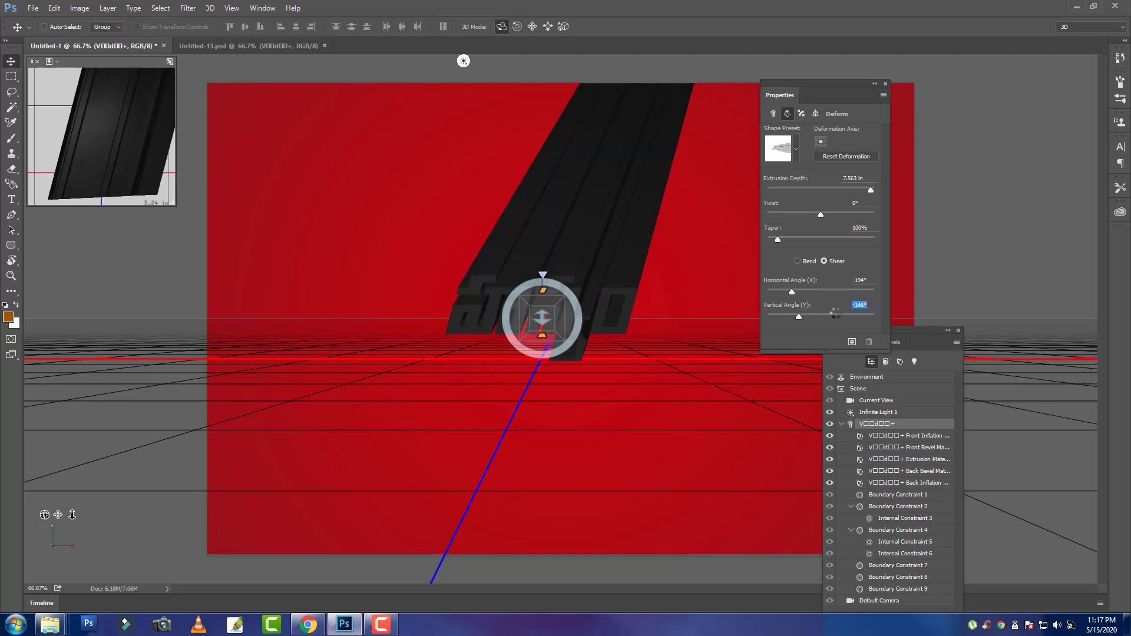
pyautogui.click(842, 314)
pyautogui.hotkey('ctrl', 'z')
pyautogui.click(825, 292)
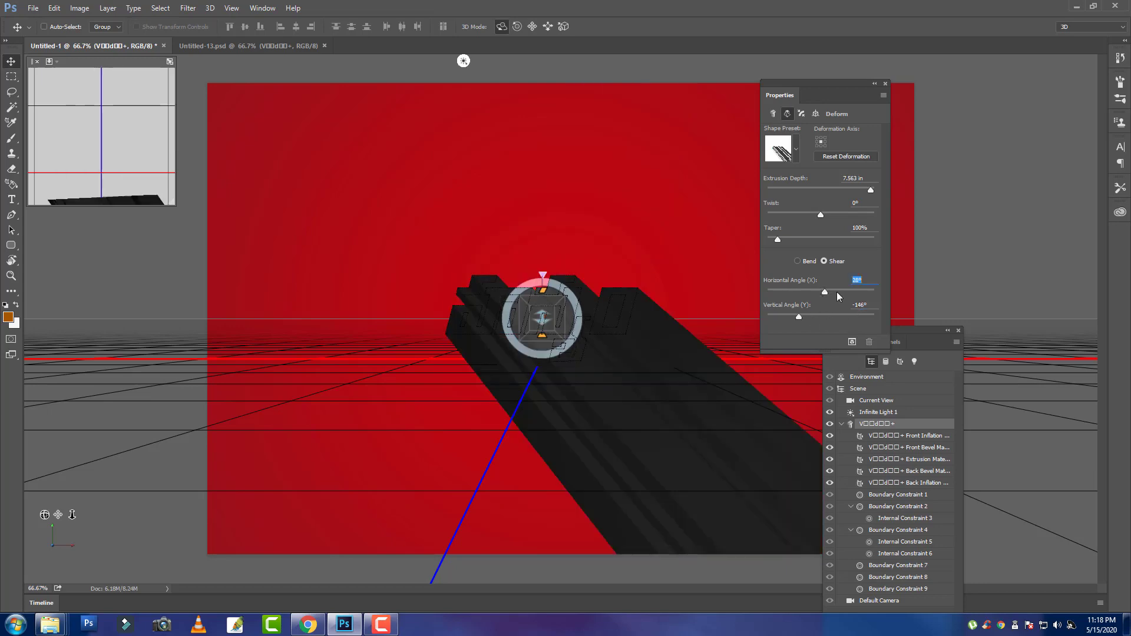
pyautogui.hotkey('ctrl', 'z')
pyautogui.moveTo(829, 291); pyautogui.dragTo(798, 317)
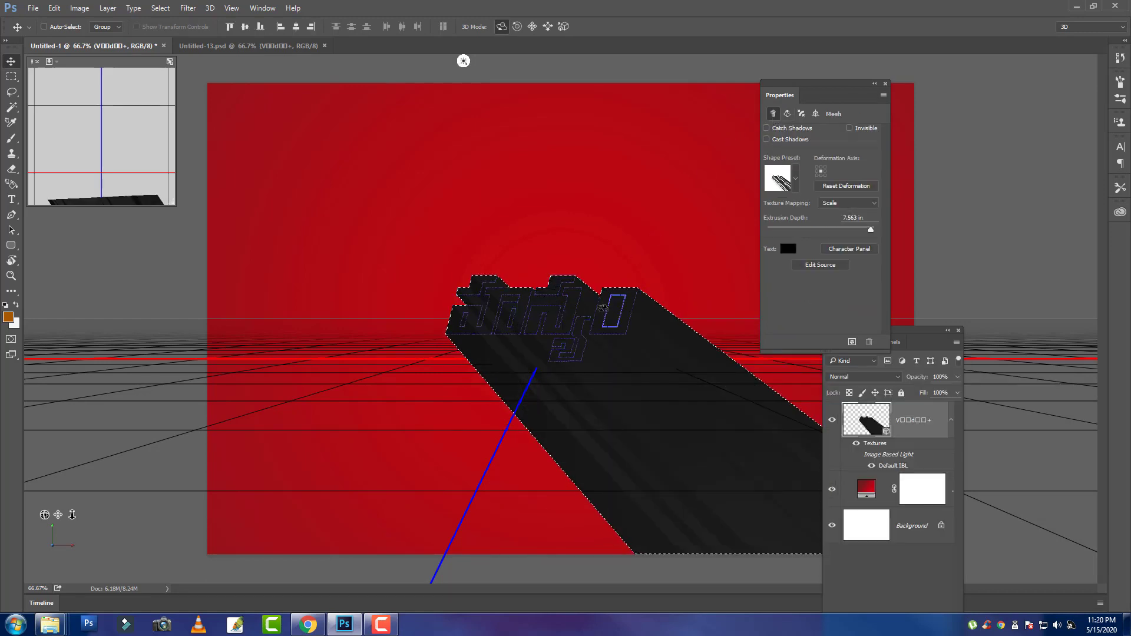
# Open the 3D text's source document and recolor its text white (ffffff).
pyautogui.click(822, 267)
pyautogui.doubleClick(617, 308)
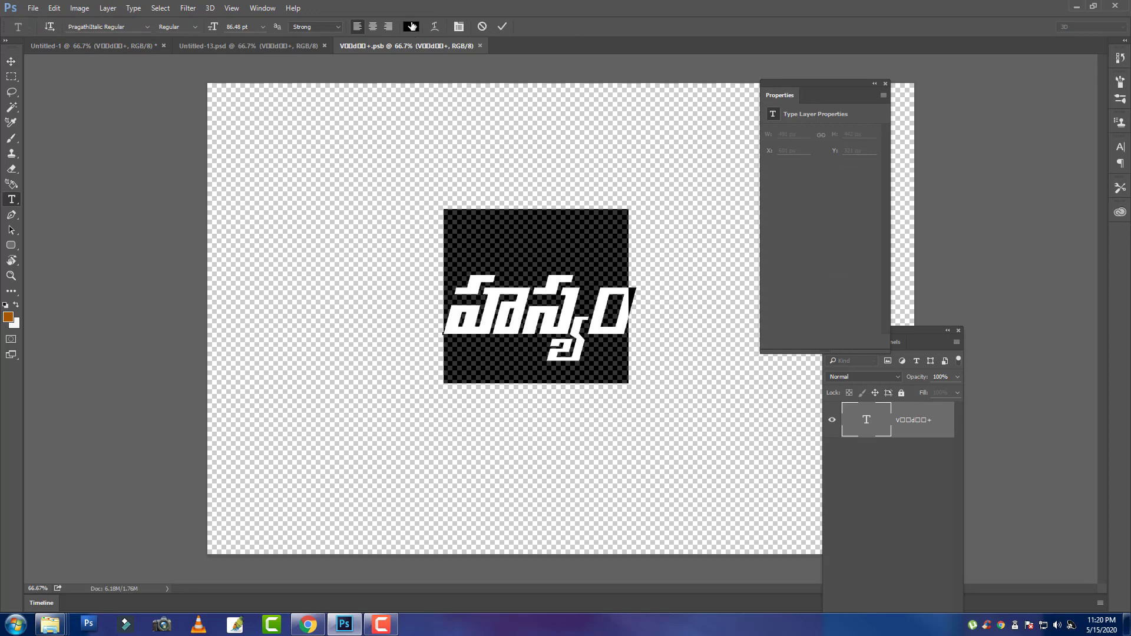
pyautogui.click(411, 26)
pyautogui.moveTo(791, 119); pyautogui.dragTo(740, 73)
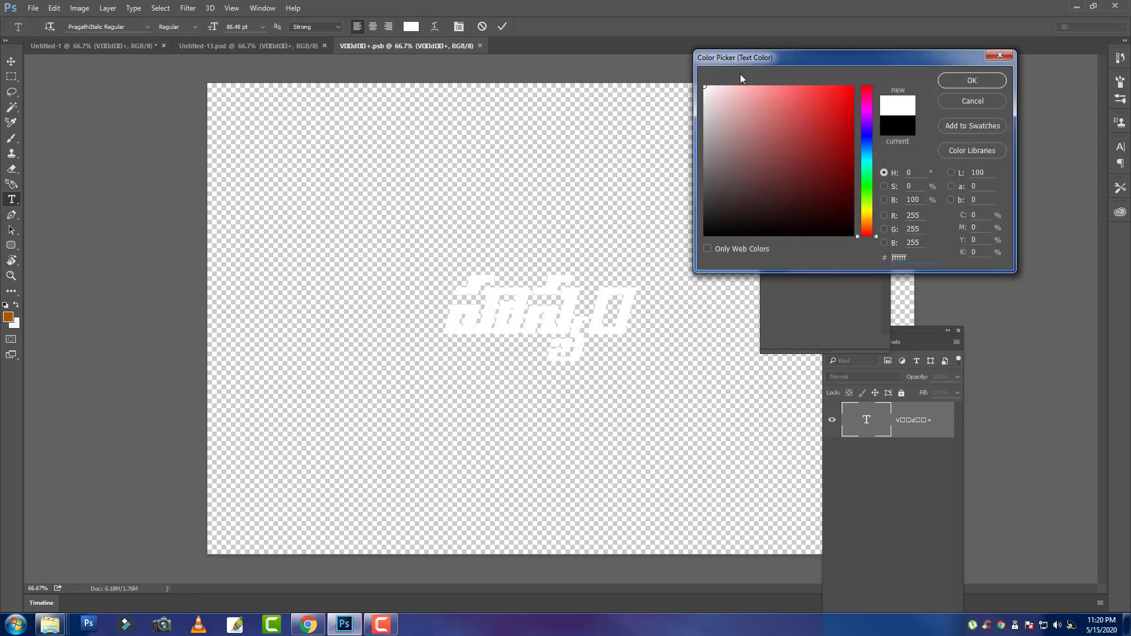
pyautogui.click(987, 79)
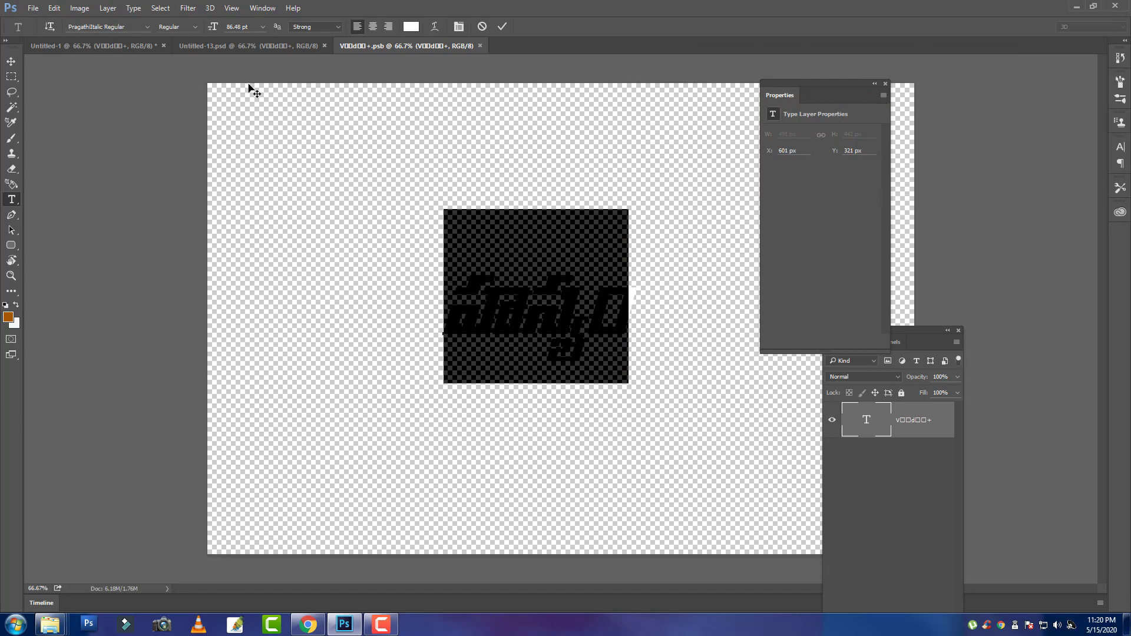
pyautogui.click(10, 62)
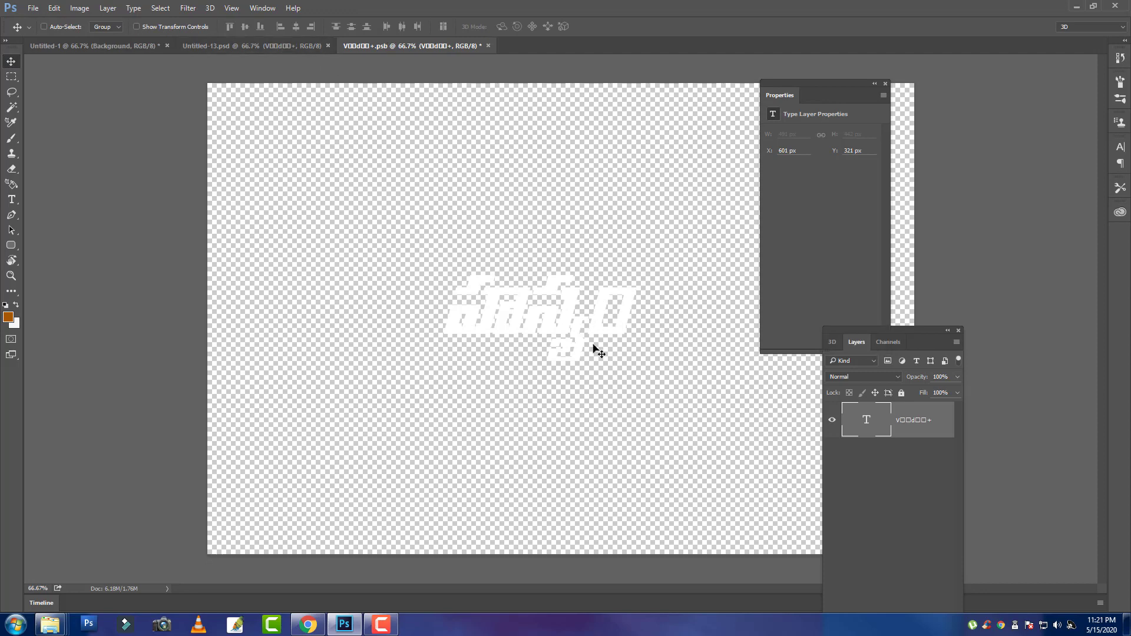
# Copy the white text into the Untitled-1 document, bring it to the front and align it over the extrusion's front face.
pyautogui.moveTo(595, 348); pyautogui.dragTo(634, 327)
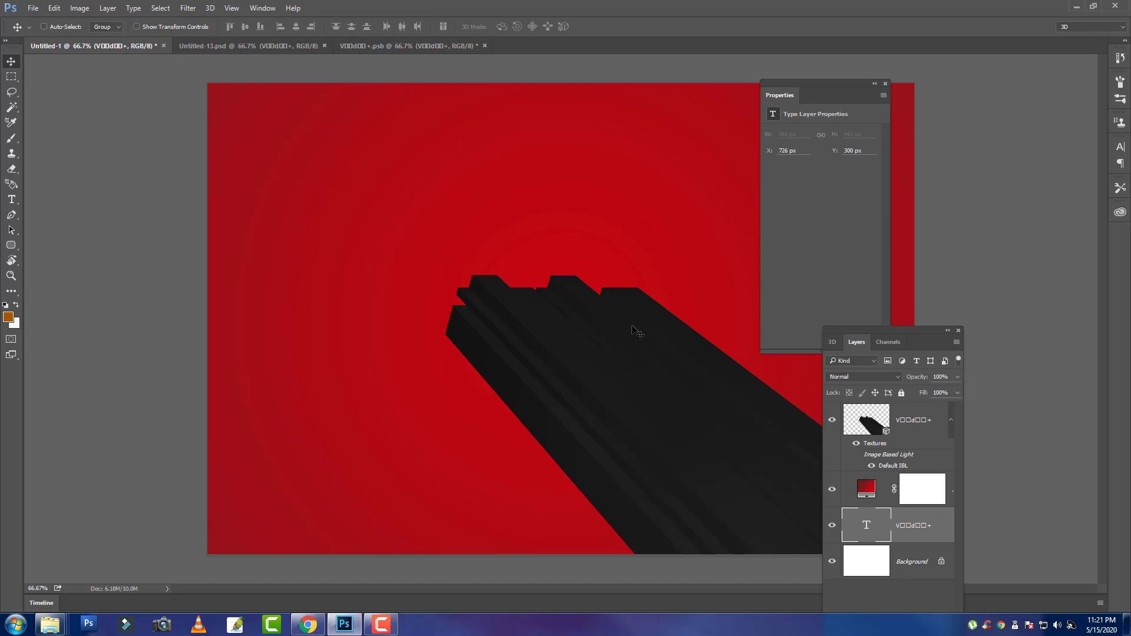
pyautogui.hotkey('ctrl', 'shift', ']')
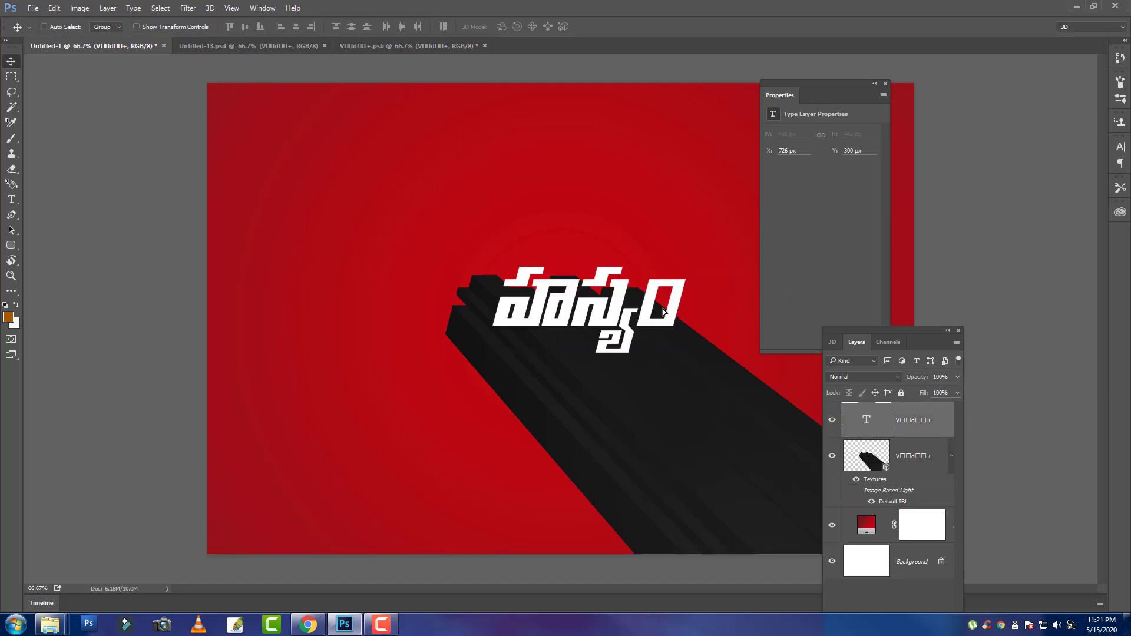
pyautogui.moveTo(664, 313); pyautogui.dragTo(629, 318)
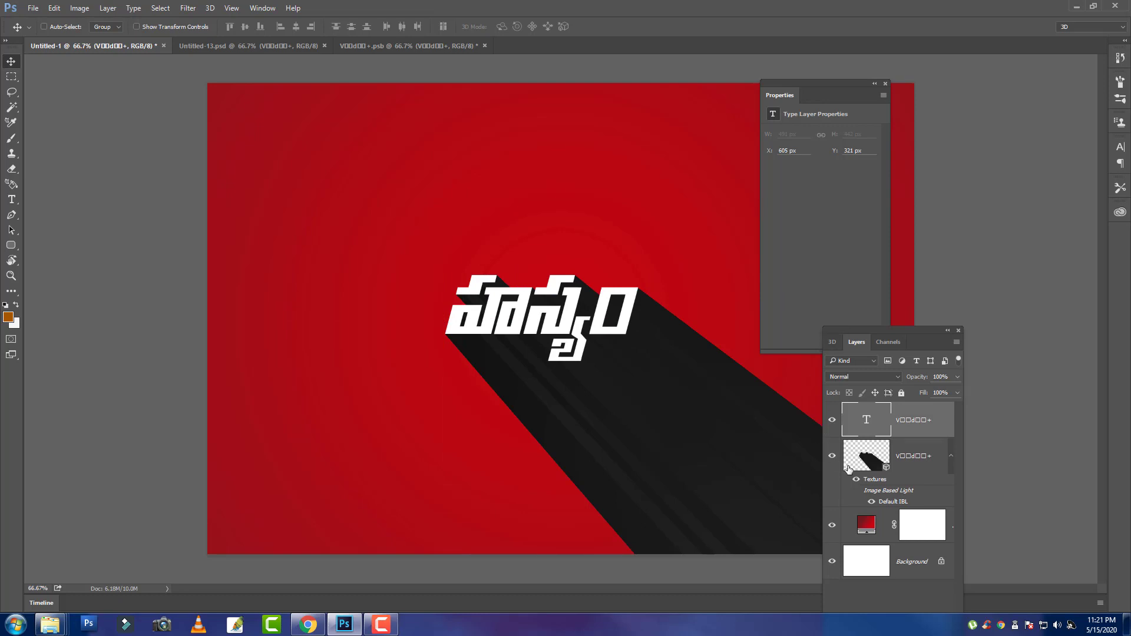
# Reduce the 3D extrusion layer's fill to 53%.
pyautogui.click(928, 461)
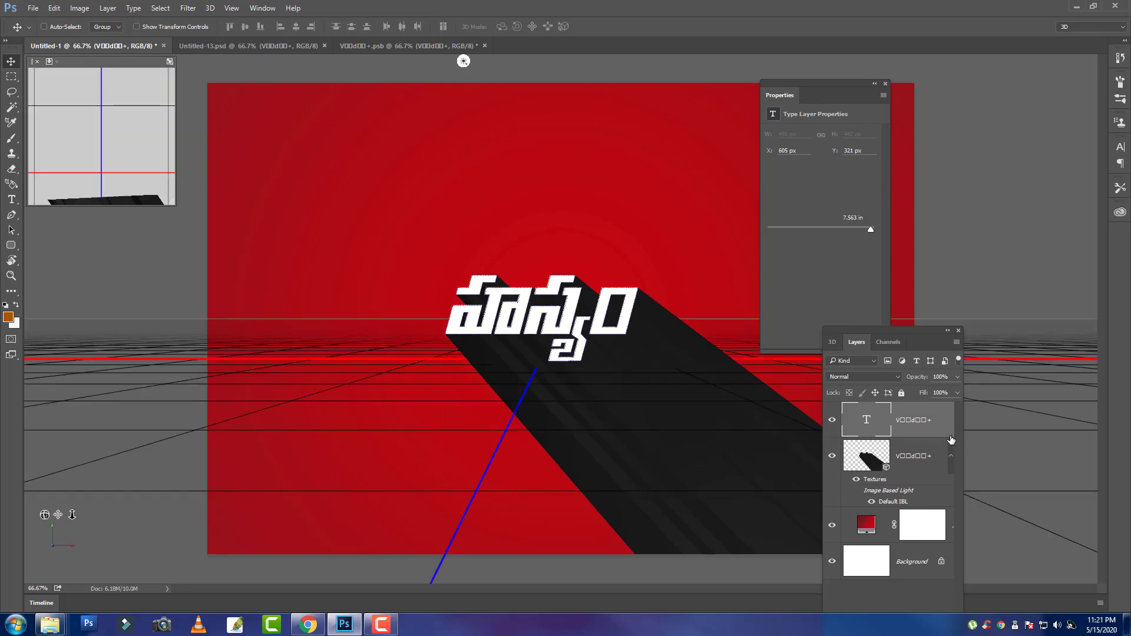
pyautogui.click(957, 393)
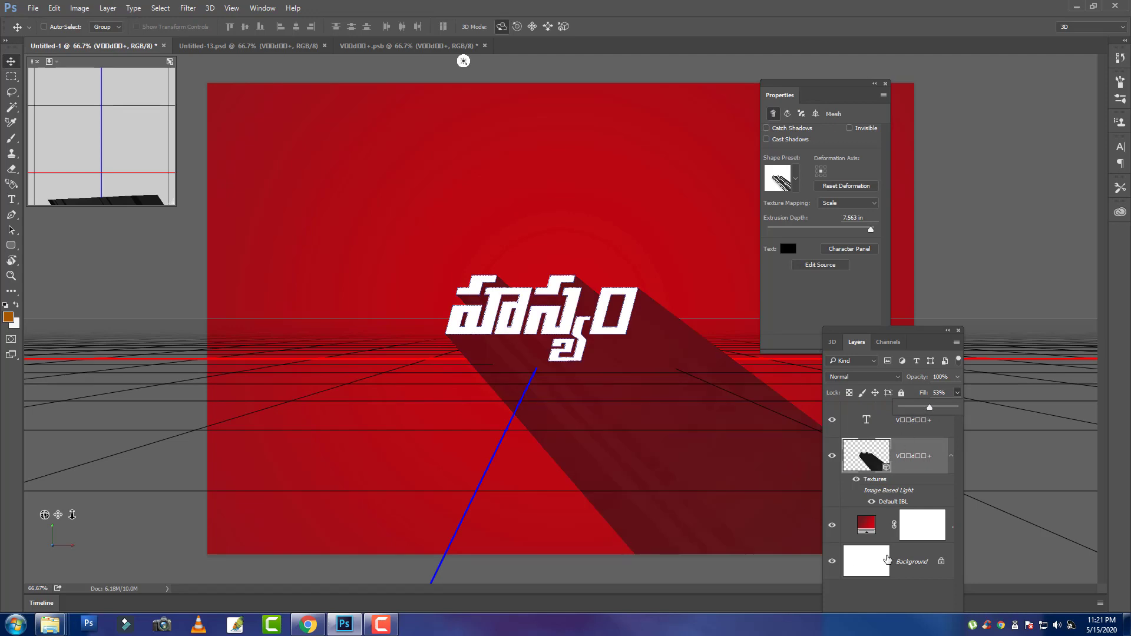
pyautogui.click(887, 559)
# Add a drop shadow to the white text layer, offset toward the lower right, with 32% opacity, 8% spread and 13 px size.
pyautogui.click(921, 507)
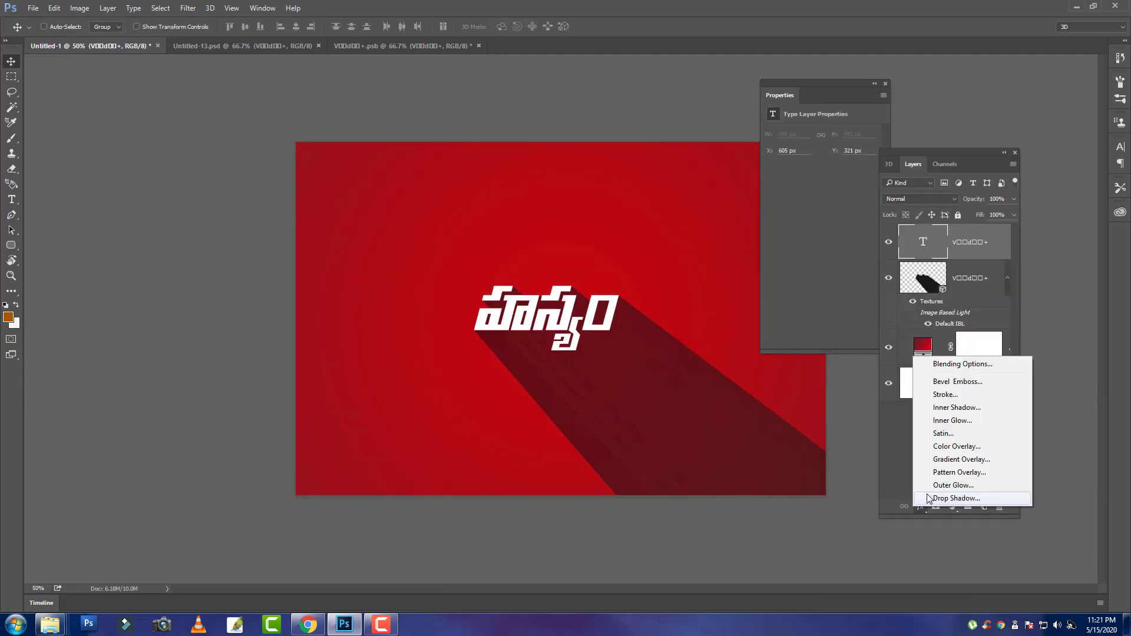
pyautogui.click(922, 500)
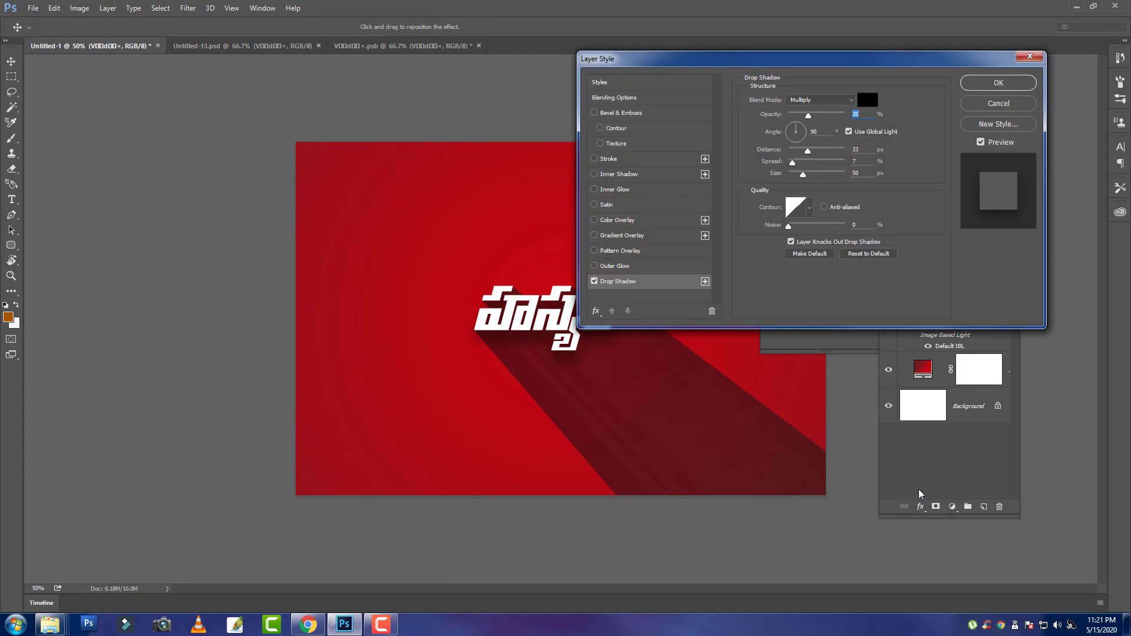
pyautogui.moveTo(703, 59); pyautogui.dragTo(772, 42)
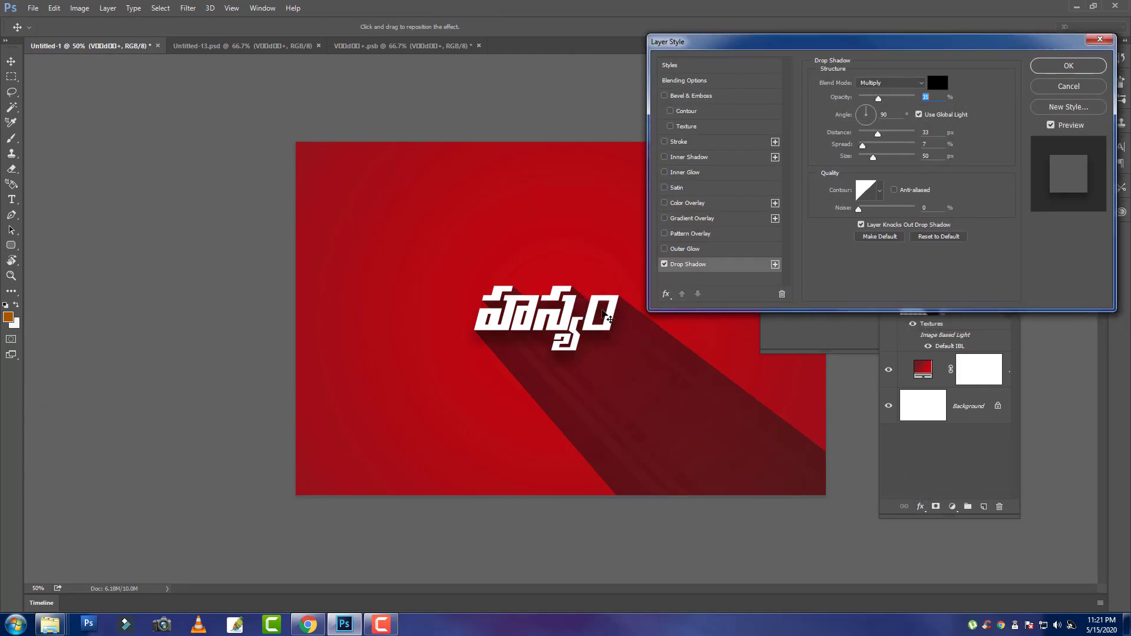
pyautogui.moveTo(602, 337); pyautogui.dragTo(610, 336)
pyautogui.moveTo(873, 157); pyautogui.dragTo(858, 159)
pyautogui.moveTo(641, 361); pyautogui.dragTo(630, 352)
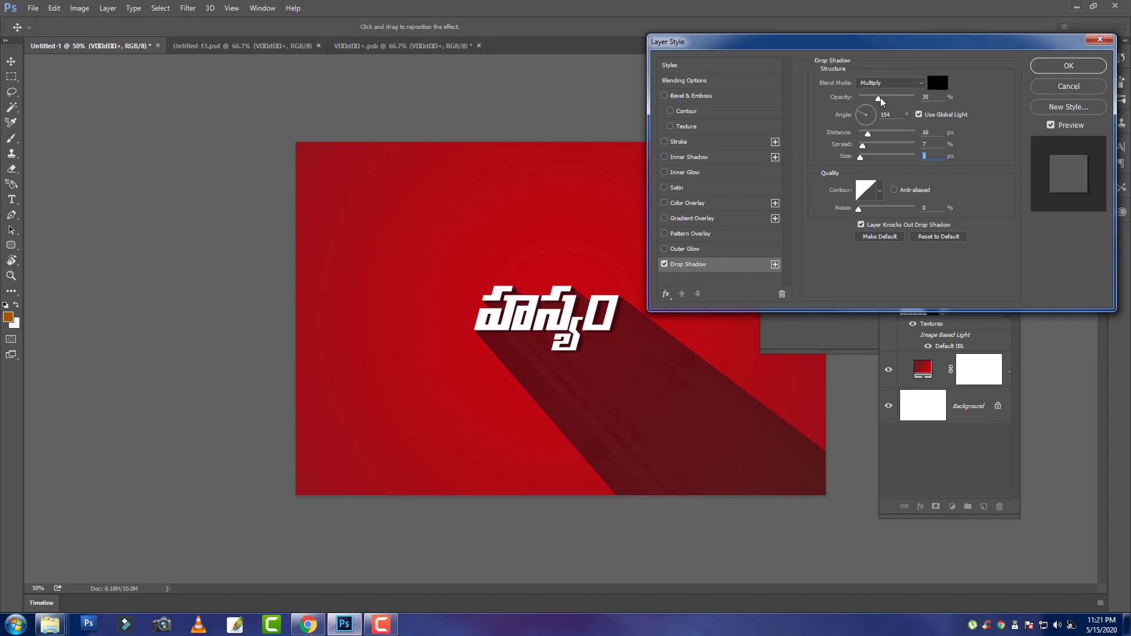
pyautogui.moveTo(881, 97)
pyautogui.mouseDown()
pyautogui.moveTo(905, 97)
pyautogui.moveTo(877, 98)
pyautogui.mouseUp()
pyautogui.moveTo(867, 145); pyautogui.dragTo(868, 161)
pyautogui.moveTo(589, 247); pyautogui.dragTo(588, 245)
# Add a second drop shadow at a 123° angle with 70 px distance and about 46 px size, slightly lower its opacity, and apply the effects.
pyautogui.click(776, 264)
pyautogui.moveTo(635, 324); pyautogui.dragTo(641, 332)
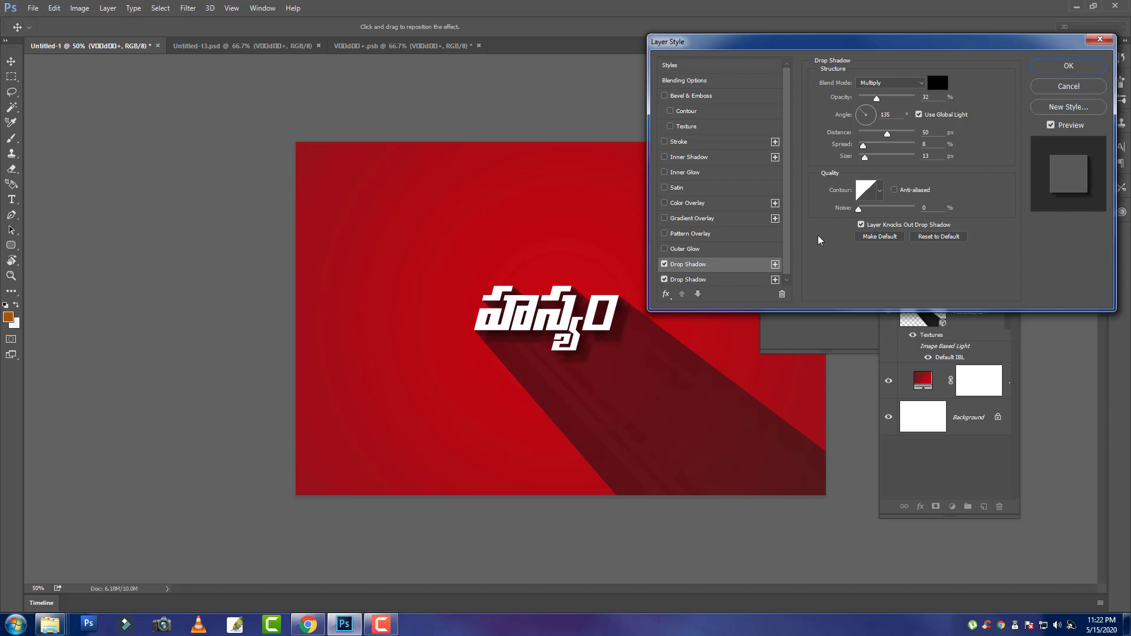
pyautogui.click(872, 157)
pyautogui.moveTo(624, 306); pyautogui.dragTo(626, 313)
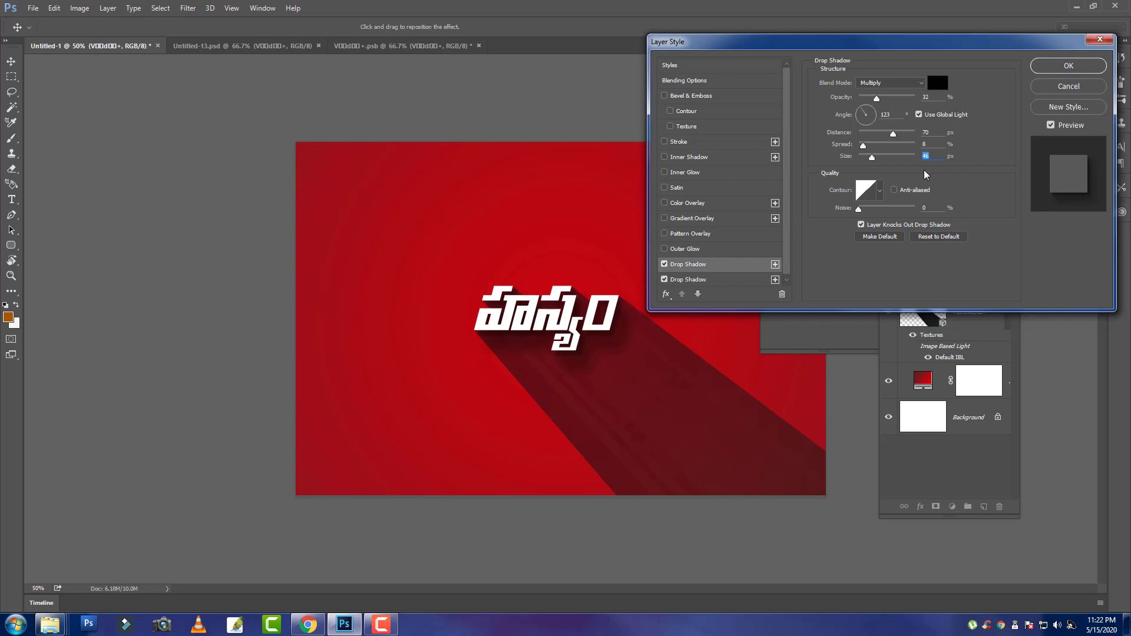
pyautogui.moveTo(876, 97); pyautogui.dragTo(873, 97)
pyautogui.click(1068, 65)
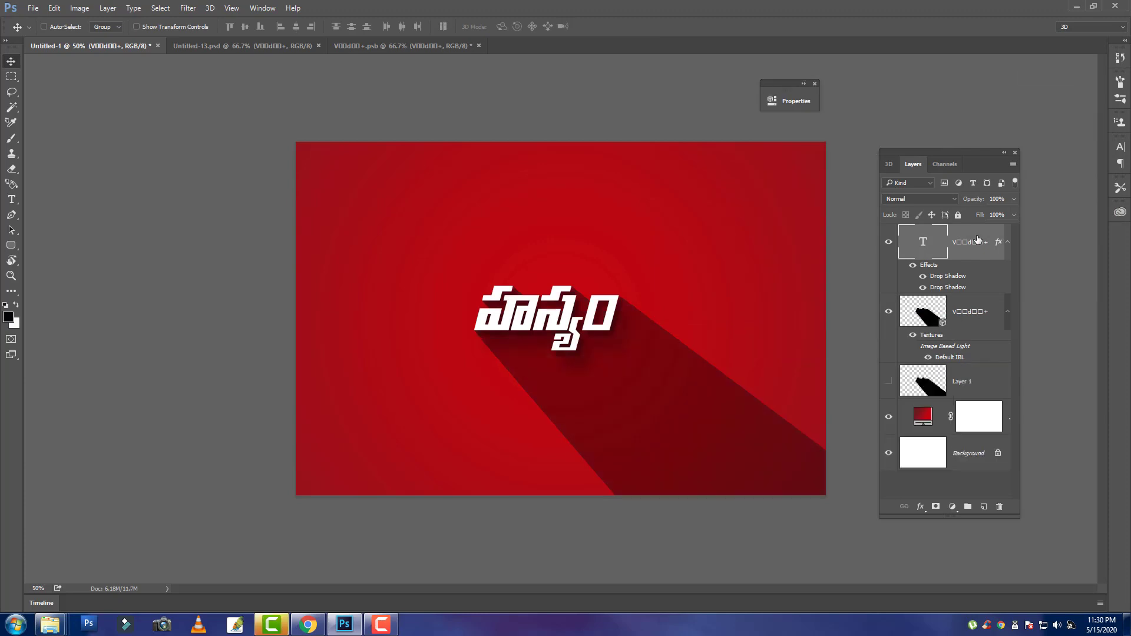
# Apply a reversed linear orange-to-cream gradient overlay at 90° and 100% opacity to the text layer.
pyautogui.click(921, 507)
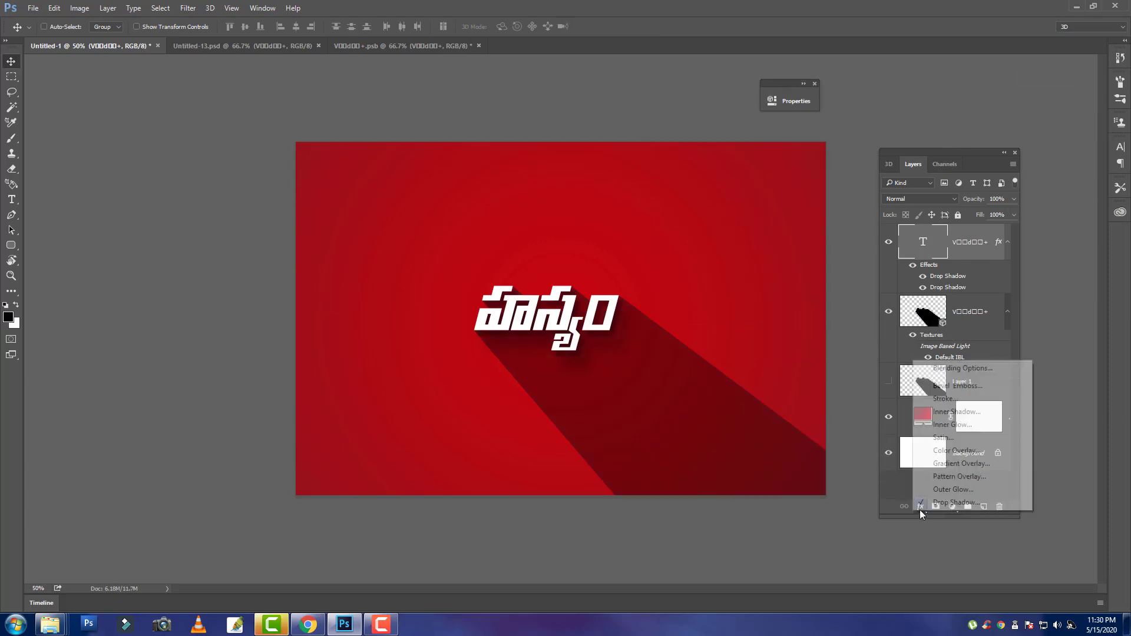
pyautogui.click(939, 464)
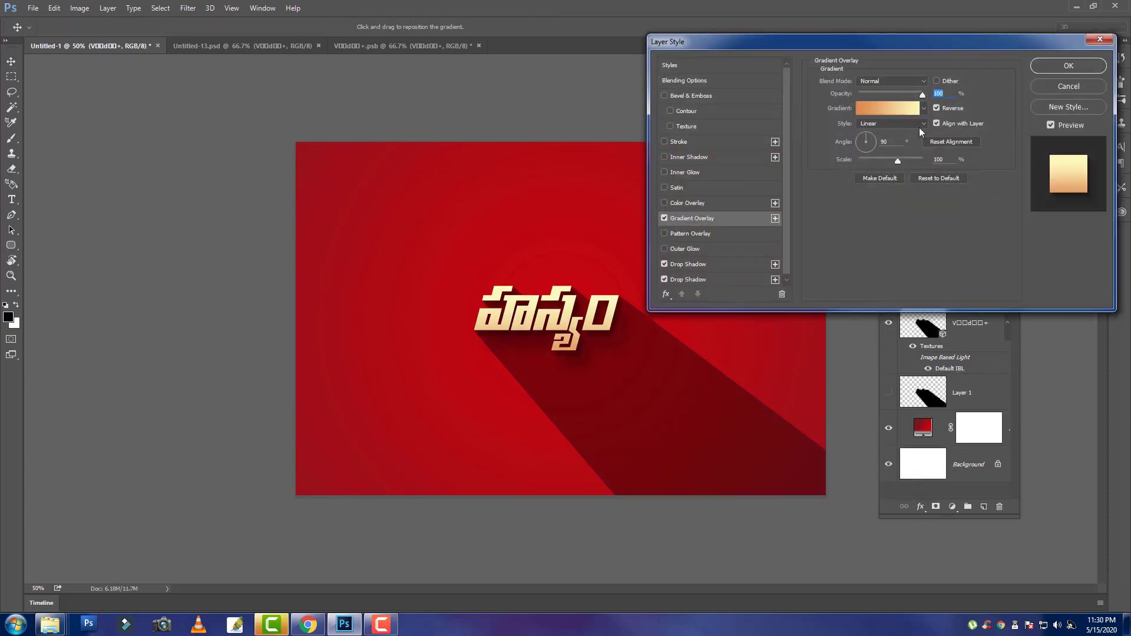
pyautogui.click(1059, 70)
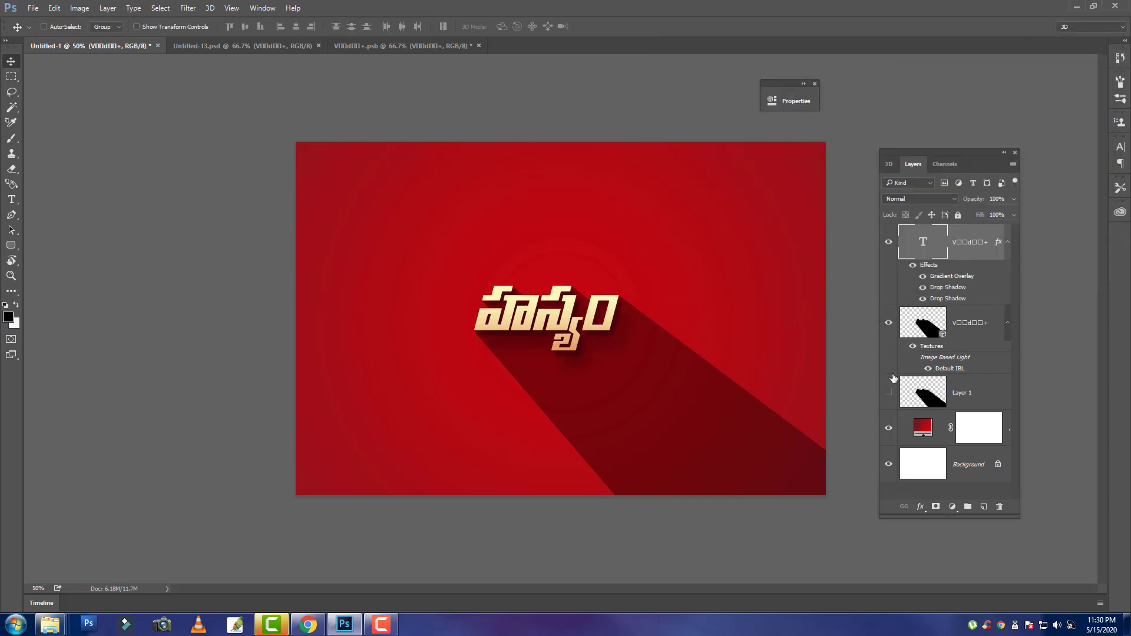
# Stamp all visible layers into a new top layer and apply the Sharpen More filter to it.
pyautogui.hotkey('ctrl', 'alt', 'shift', 'e')
pyautogui.click(160, 8)
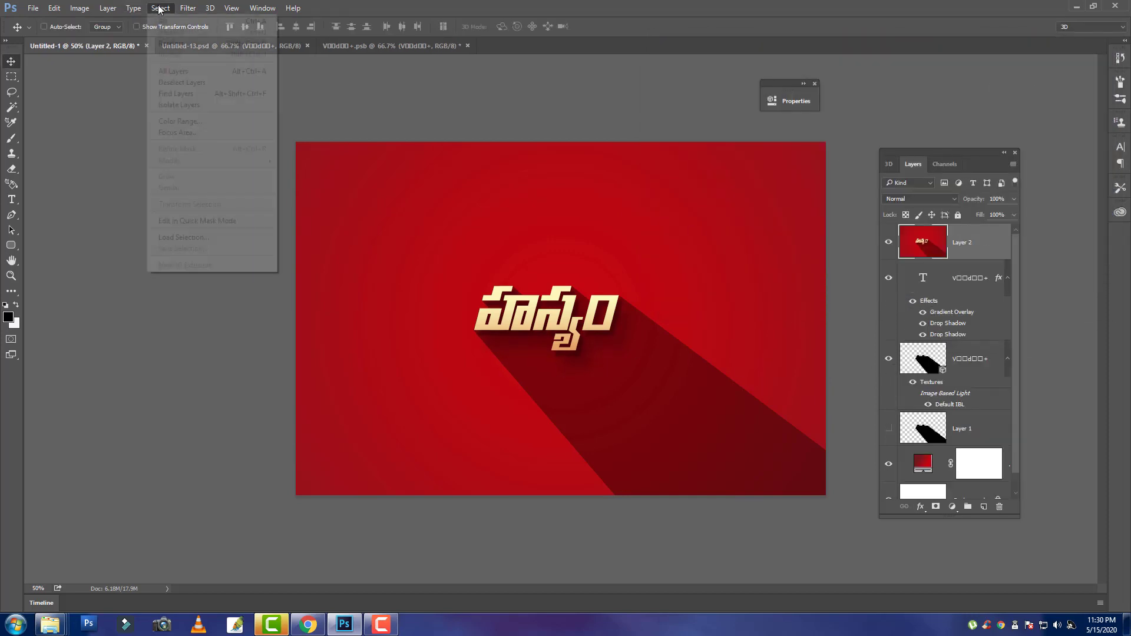
pyautogui.moveTo(187, 8)
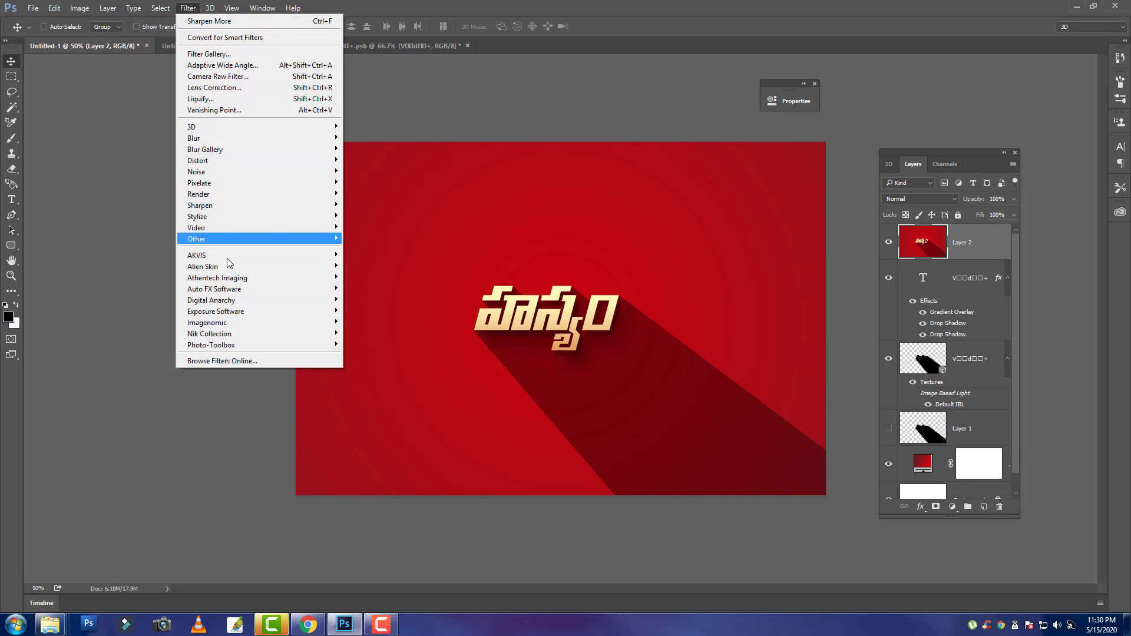
pyautogui.moveTo(262, 207)
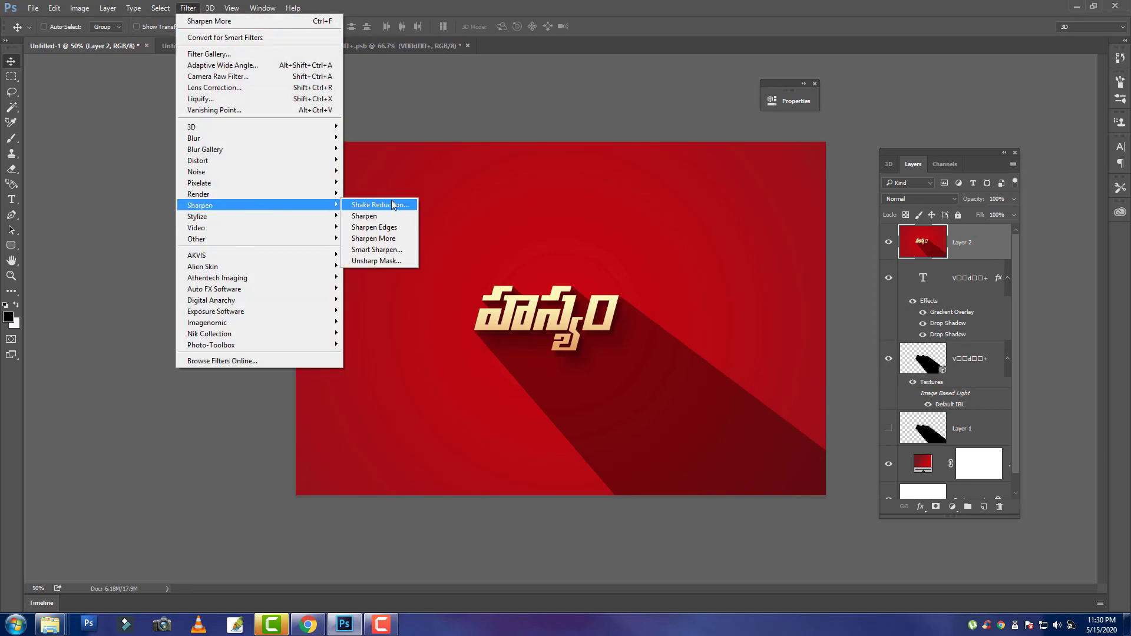
pyautogui.click(390, 242)
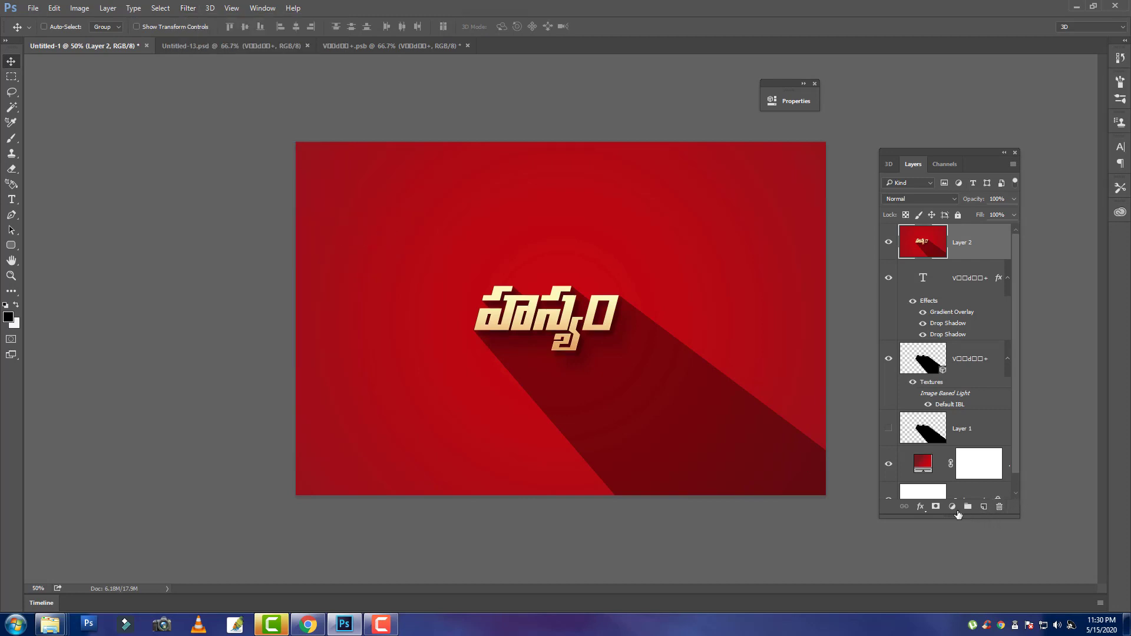
# Add a Brightness/Contrast adjustment layer above the stamped layer with brightness -104 and contrast -49.
pyautogui.click(953, 507)
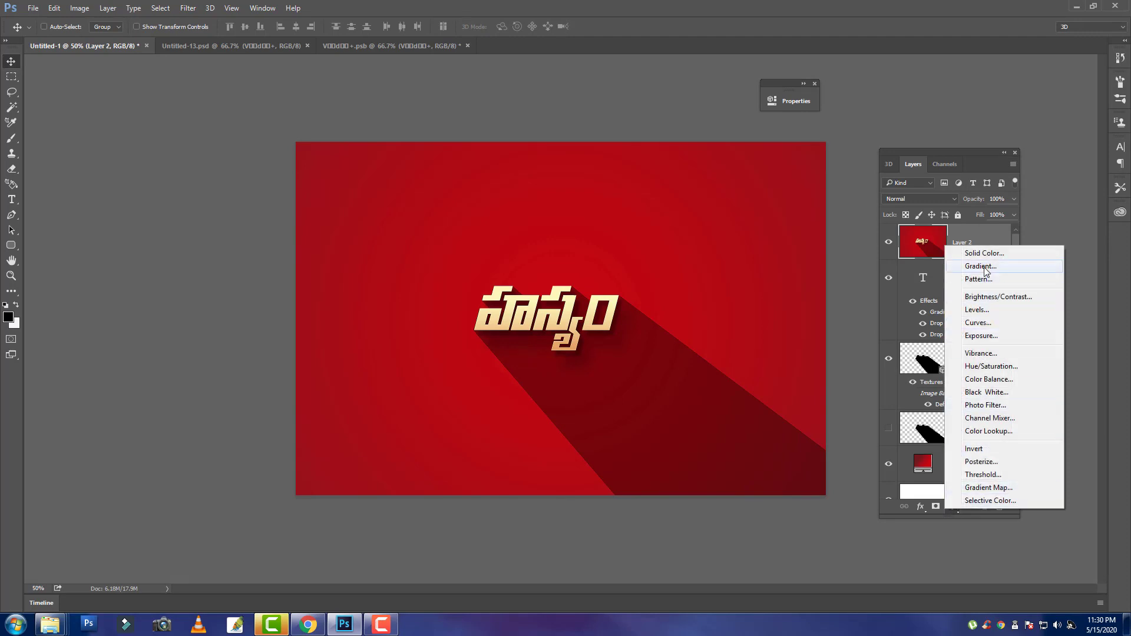
pyautogui.click(984, 296)
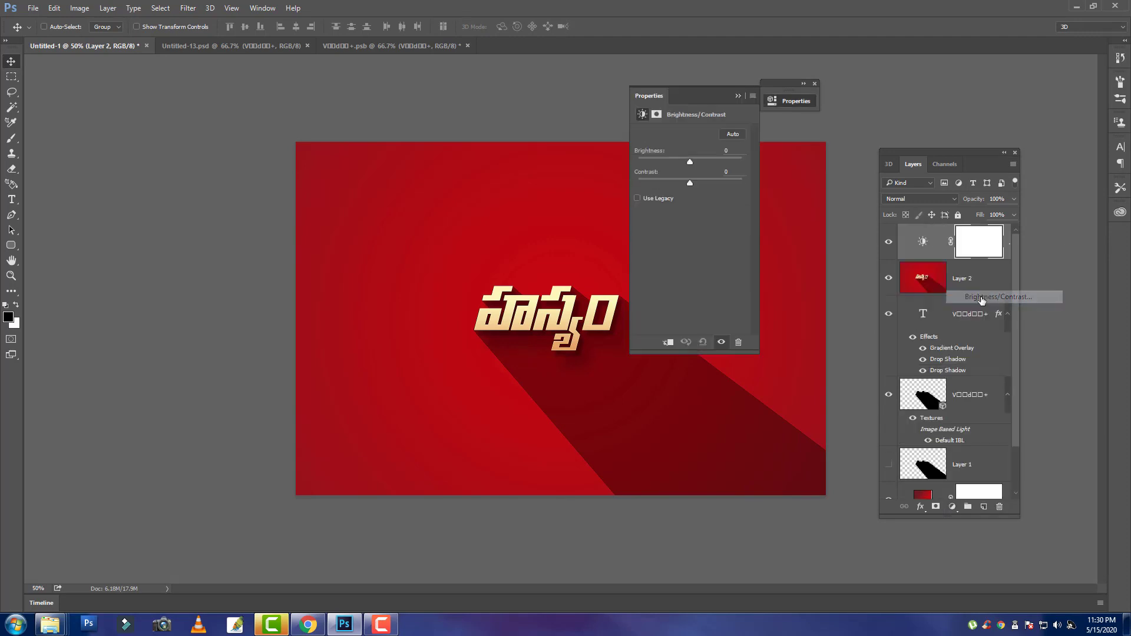
pyautogui.moveTo(687, 162); pyautogui.dragTo(677, 162)
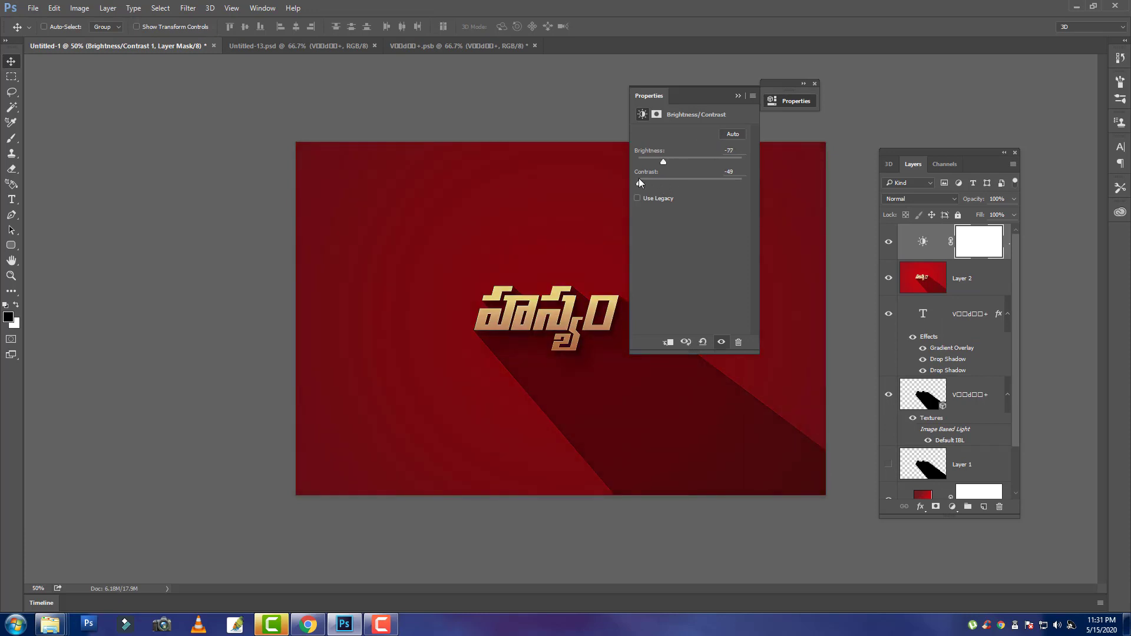
pyautogui.moveTo(659, 162); pyautogui.dragTo(654, 161)
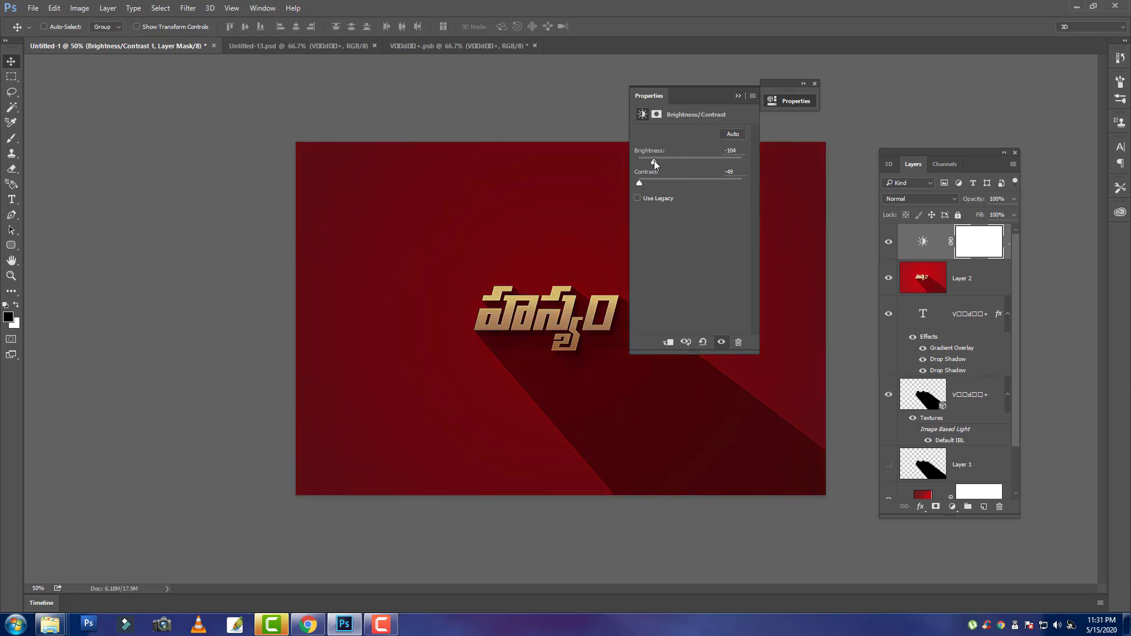
pyautogui.click(738, 96)
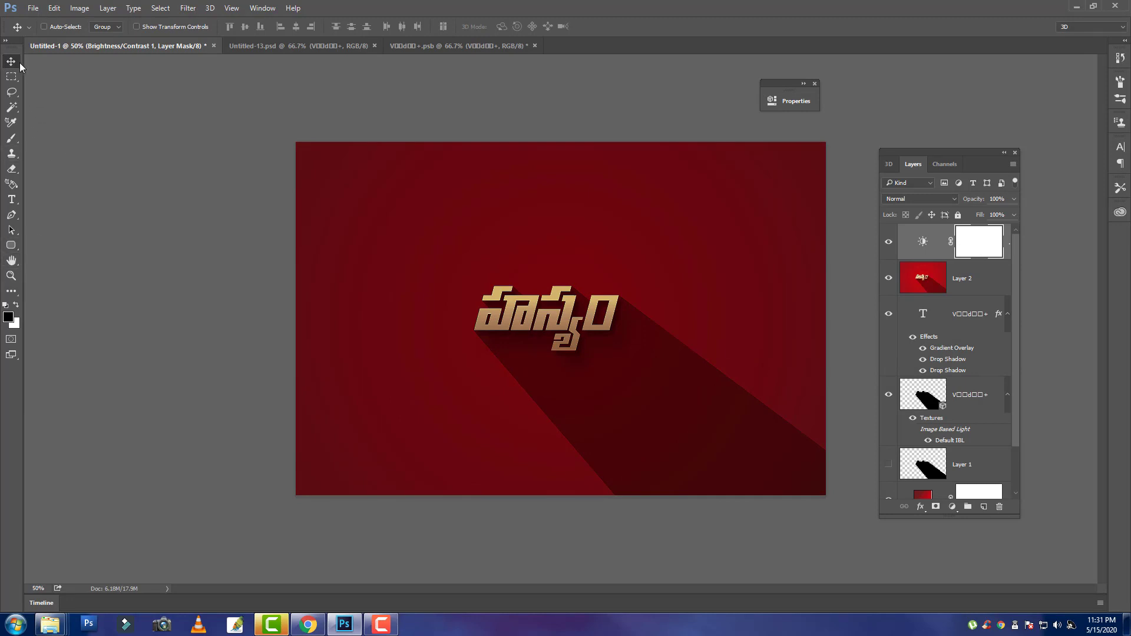
pyautogui.moveTo(12, 44); pyautogui.dragTo(52, 87)
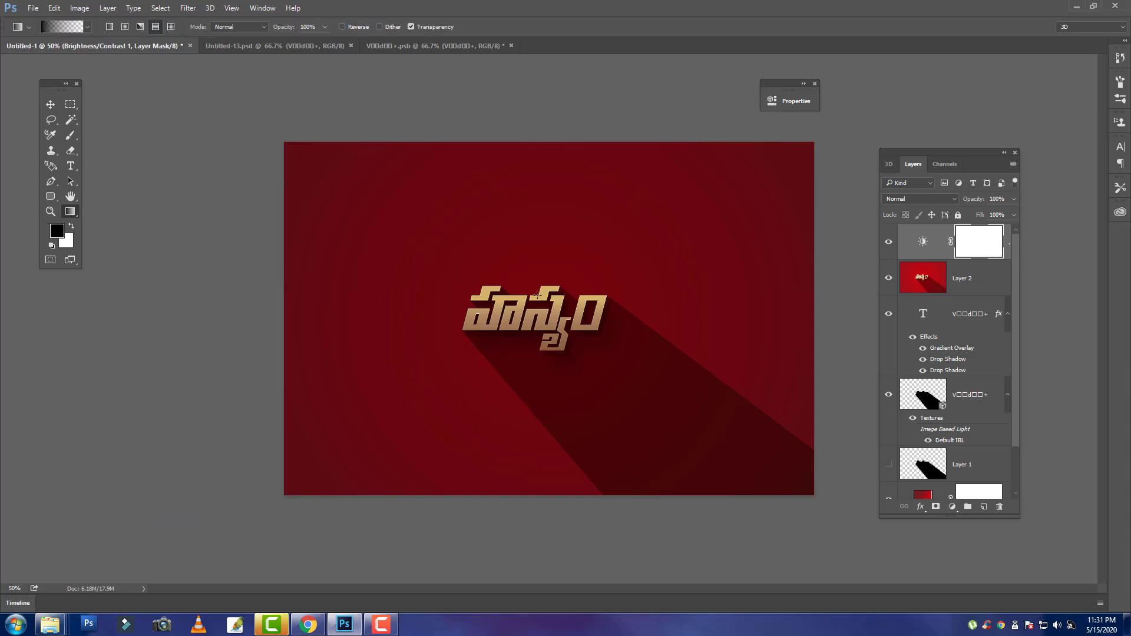
pyautogui.moveTo(494, 322); pyautogui.dragTo(447, 350)
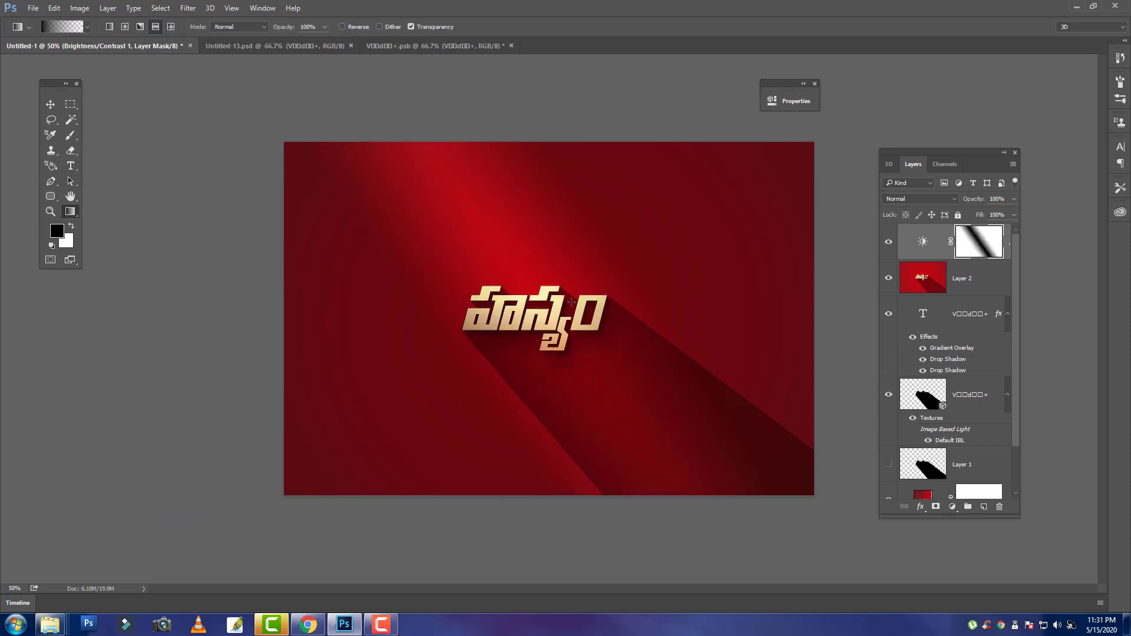
pyautogui.hotkey('ctrl', 'z')
pyautogui.moveTo(559, 274); pyautogui.dragTo(334, 458)
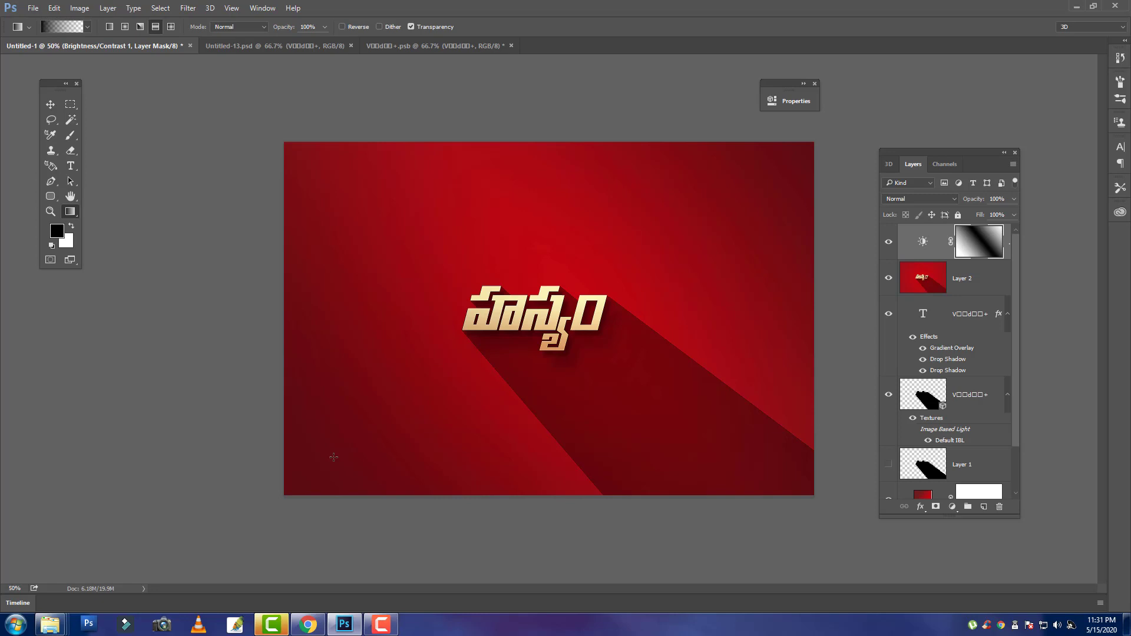
pyautogui.hotkey('ctrl', 'z')
# Draw a wide reflected black-to-transparent gradient on the adjustment mask, from the title past the canvas's lower-left corner, and duplicate the adjustment layer.
pyautogui.moveTo(472, 327); pyautogui.dragTo(82, 583)
pyautogui.click(889, 244)
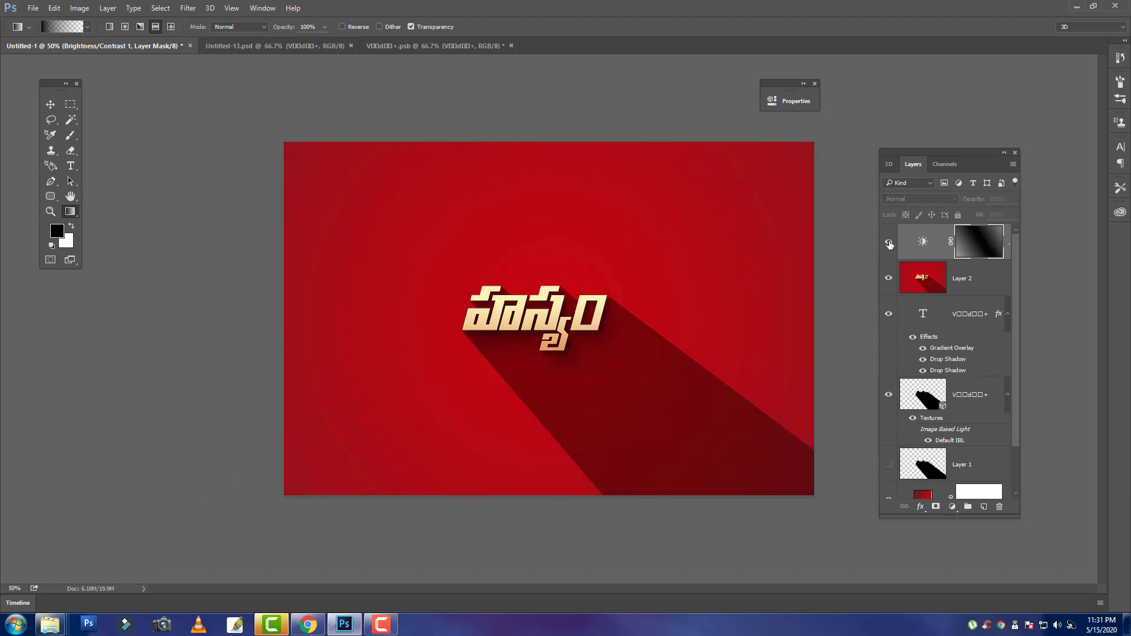
pyautogui.click(890, 244)
pyautogui.hotkey('ctrl', 'j')
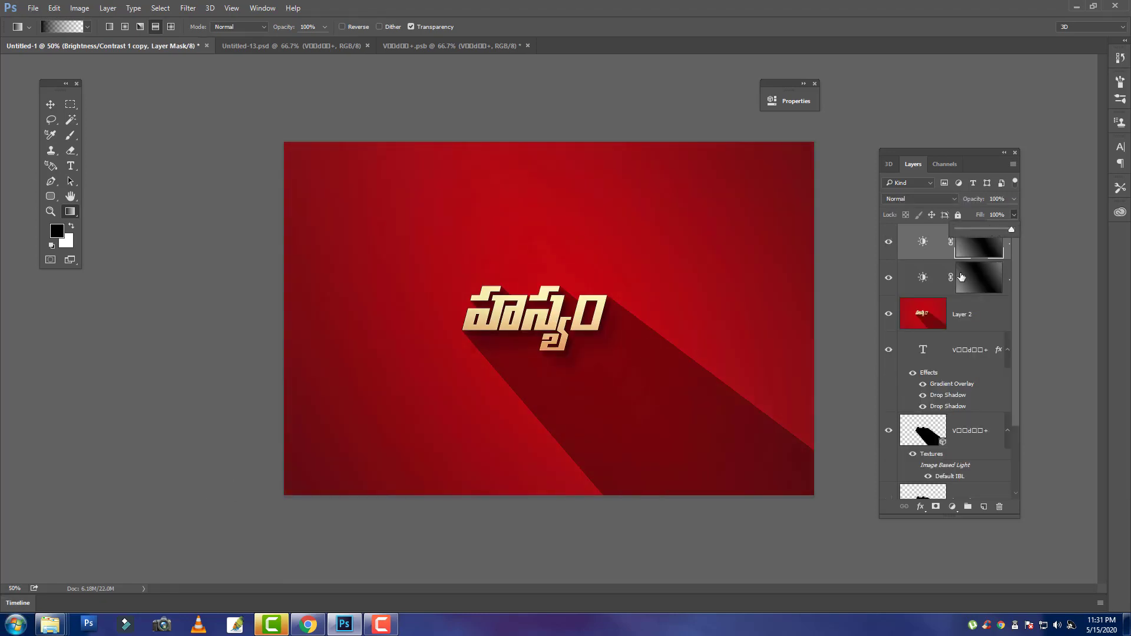
pyautogui.click(930, 245)
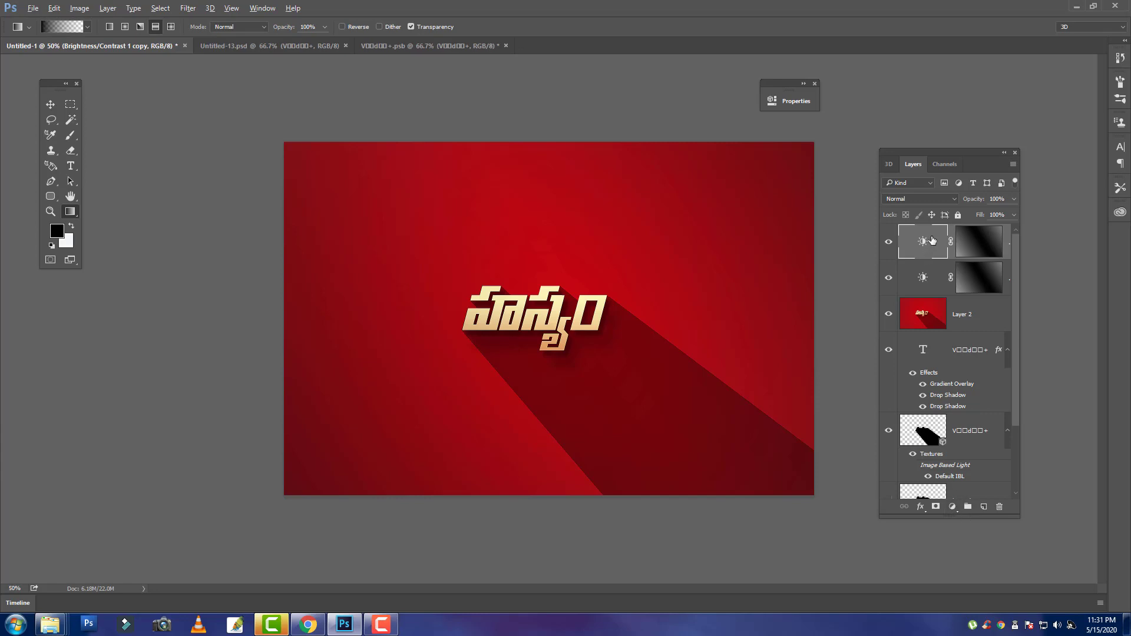
# Start a Field Blur on Layer 2 with a 0 px pin on the title's first letter and a 15 px pin near the canvas's lower-left area.
pyautogui.click(937, 315)
pyautogui.click(188, 8)
pyautogui.moveTo(295, 149)
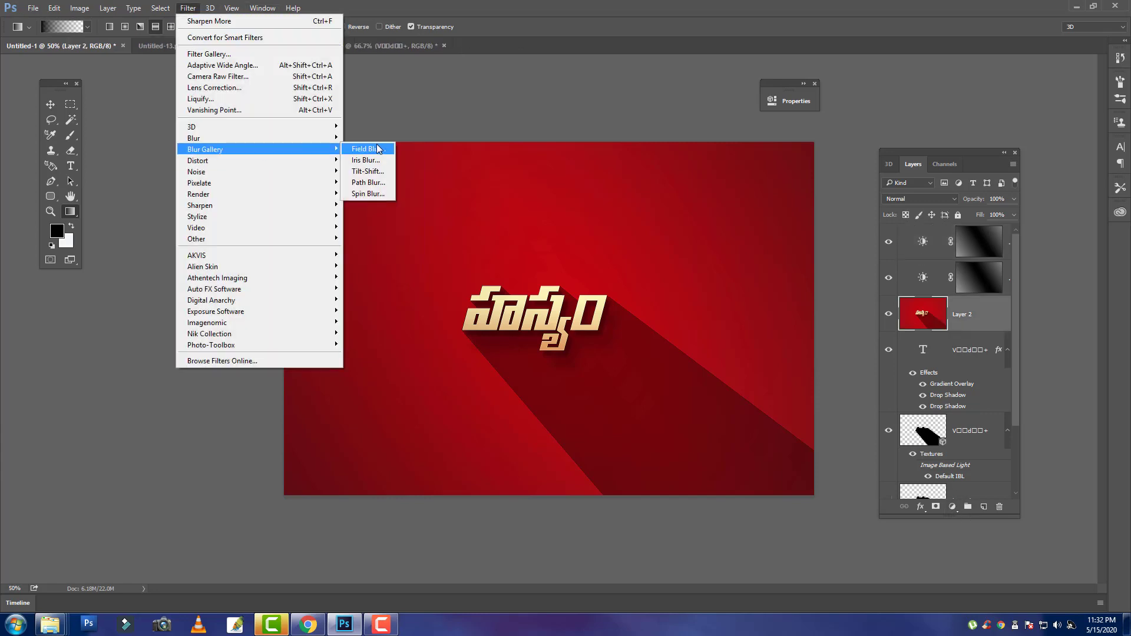
pyautogui.click(378, 149)
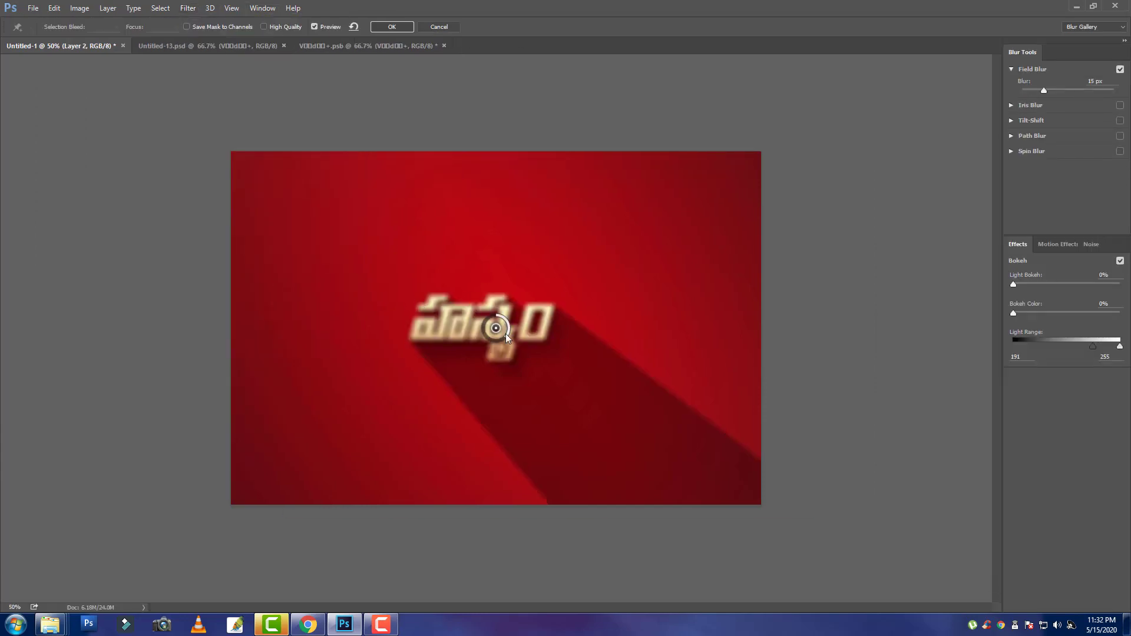
pyautogui.click(366, 471)
pyautogui.click(496, 329)
pyautogui.moveTo(506, 338); pyautogui.dragTo(442, 310)
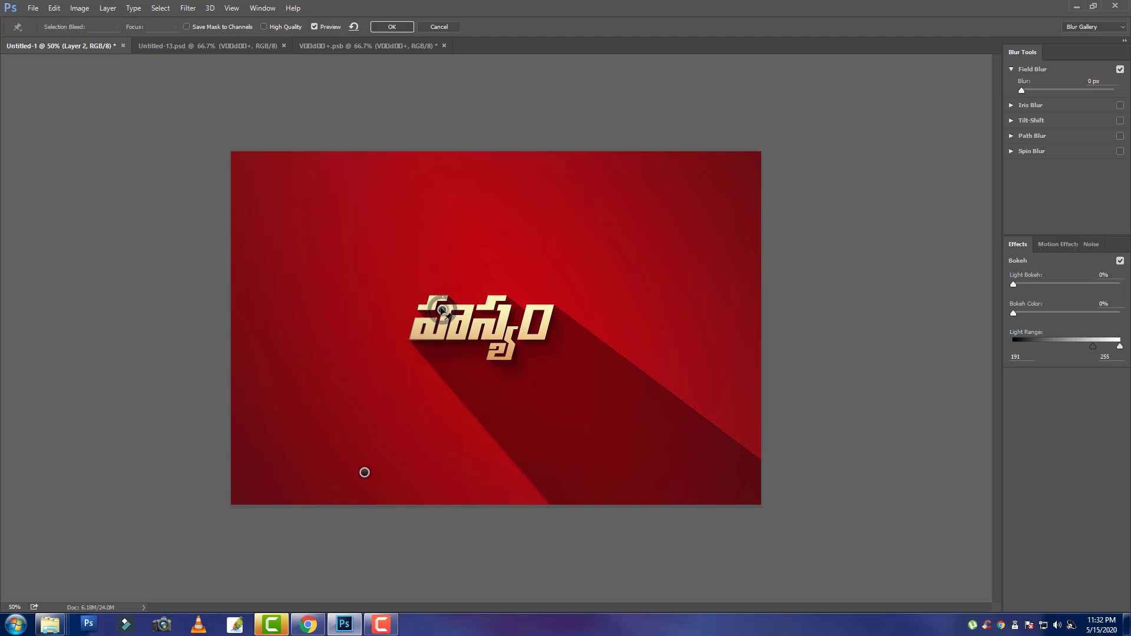
pyautogui.moveTo(366, 474); pyautogui.dragTo(417, 466)
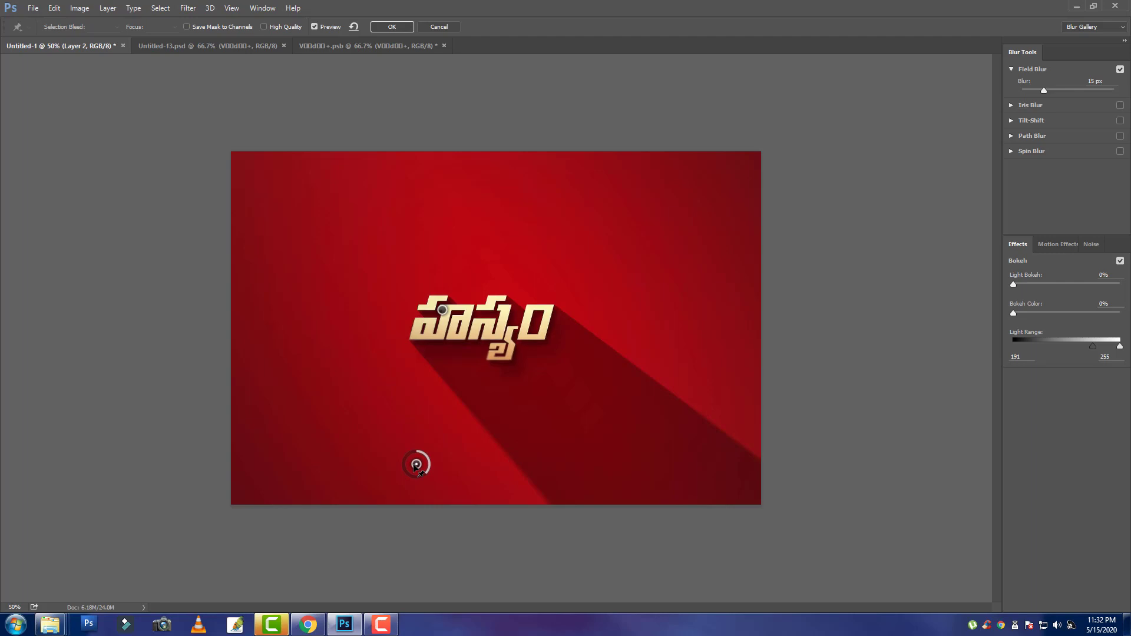
# Add 15 px blur pins on the long shadow's right edge and below-left of the title, nudge the 0 px pin inward, and apply the Field Blur.
pyautogui.click(628, 354)
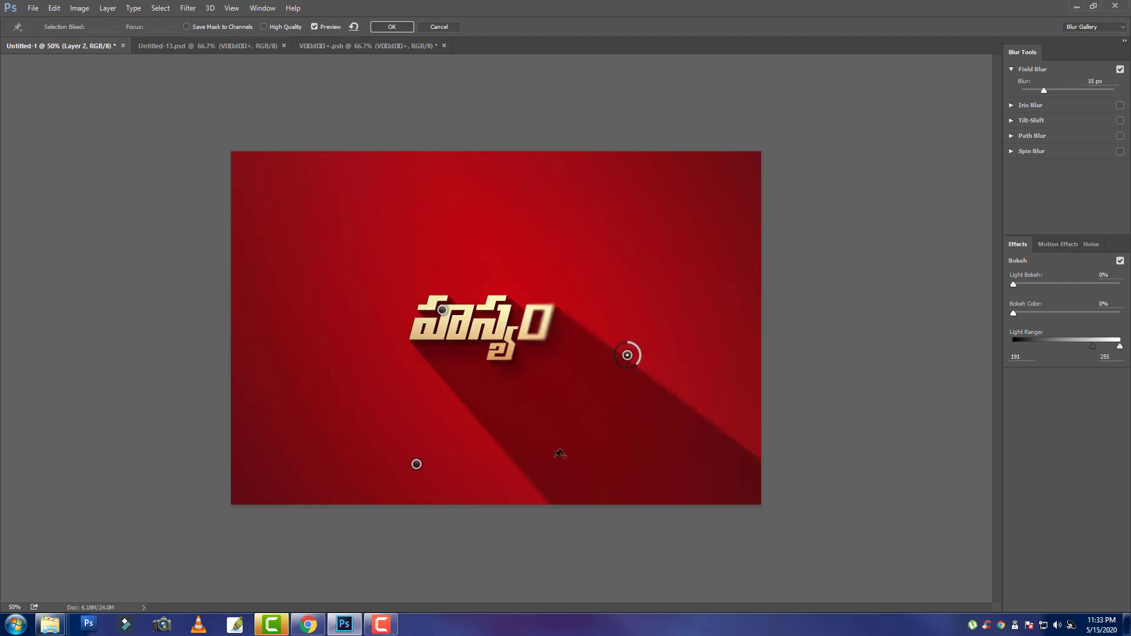
pyautogui.moveTo(629, 355); pyautogui.dragTo(684, 392)
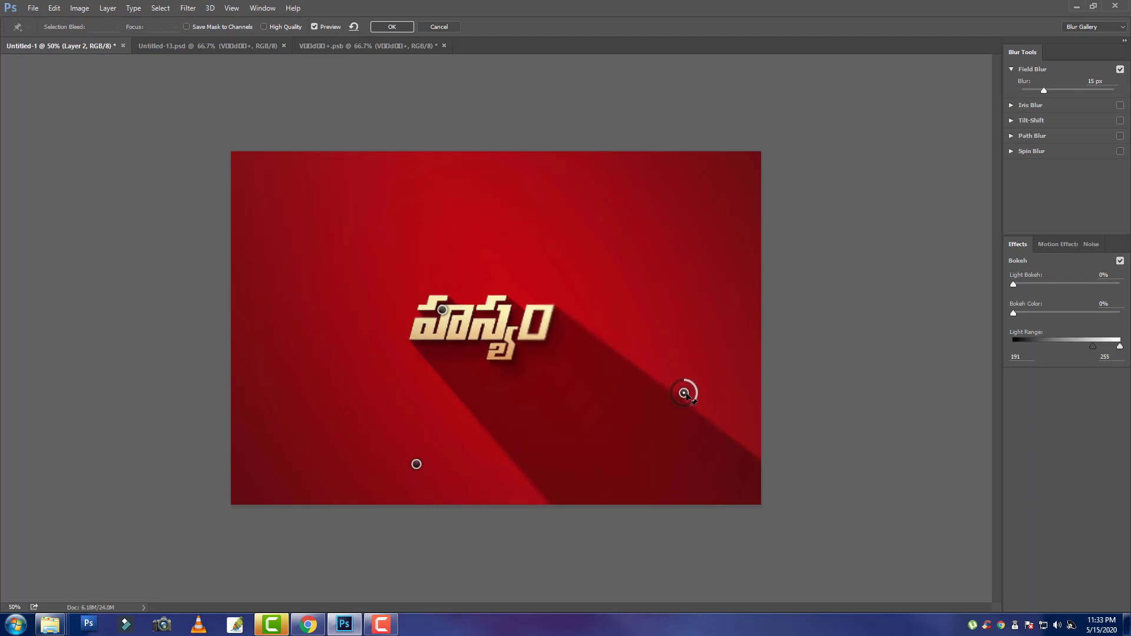
pyautogui.click(439, 379)
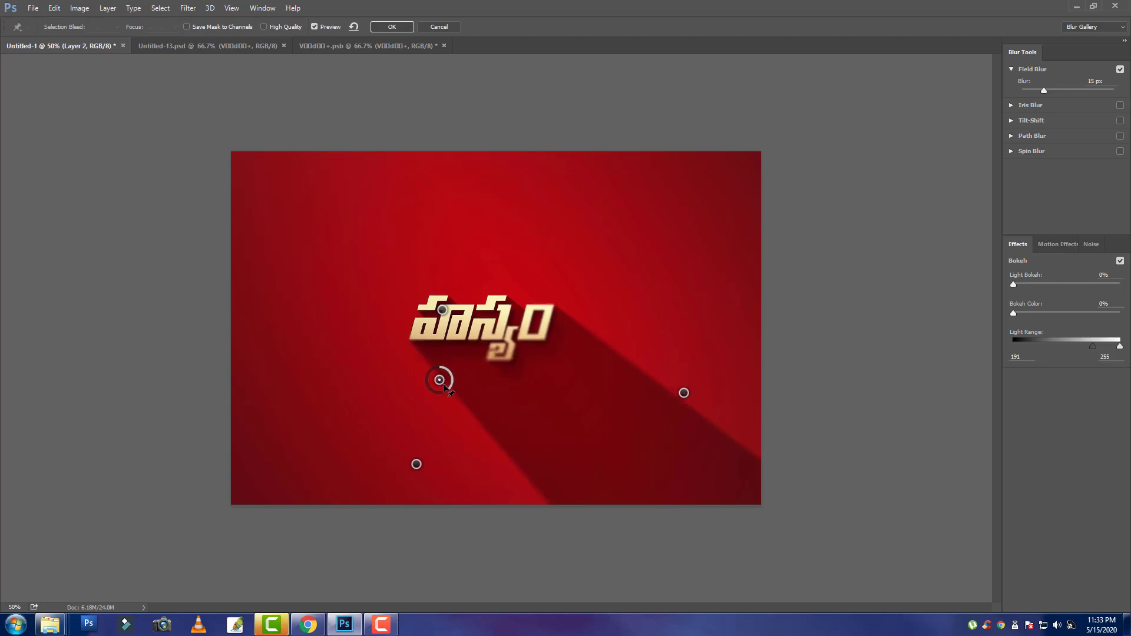
pyautogui.moveTo(439, 379); pyautogui.dragTo(392, 402)
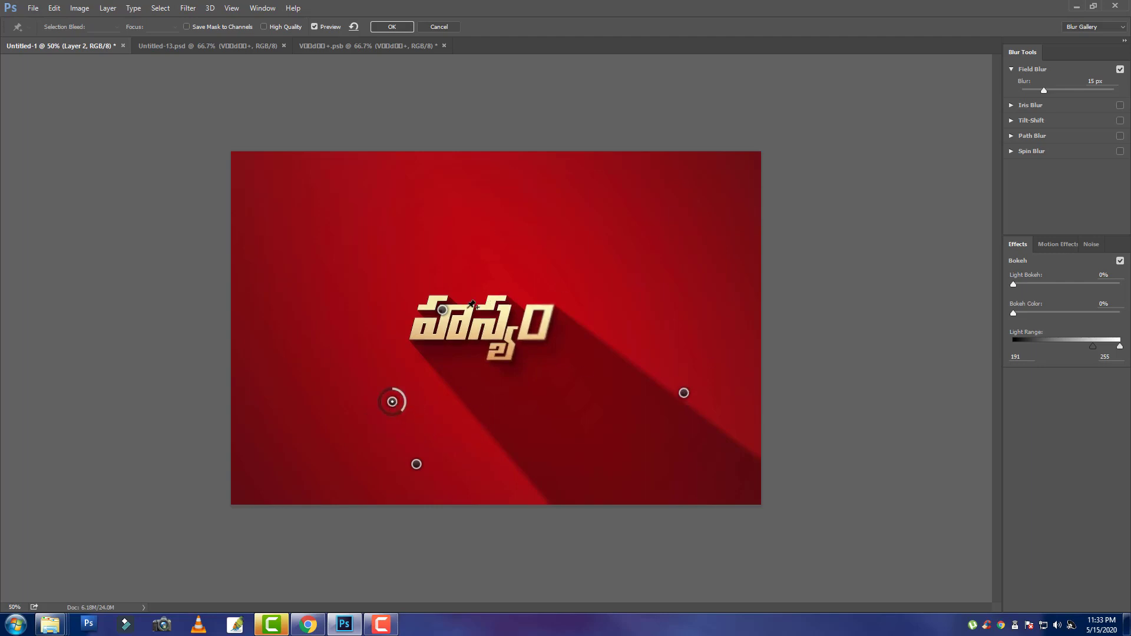
pyautogui.moveTo(442, 310)
pyautogui.mouseDown()
pyautogui.moveTo(466, 316)
pyautogui.moveTo(455, 317)
pyautogui.mouseUp()
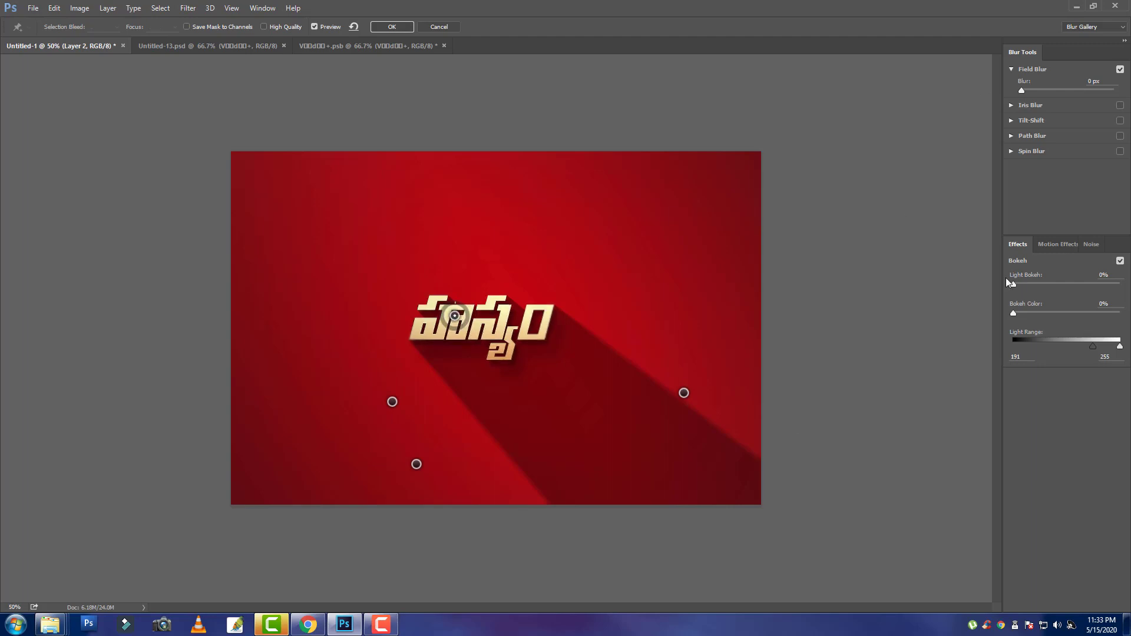
pyautogui.click(404, 26)
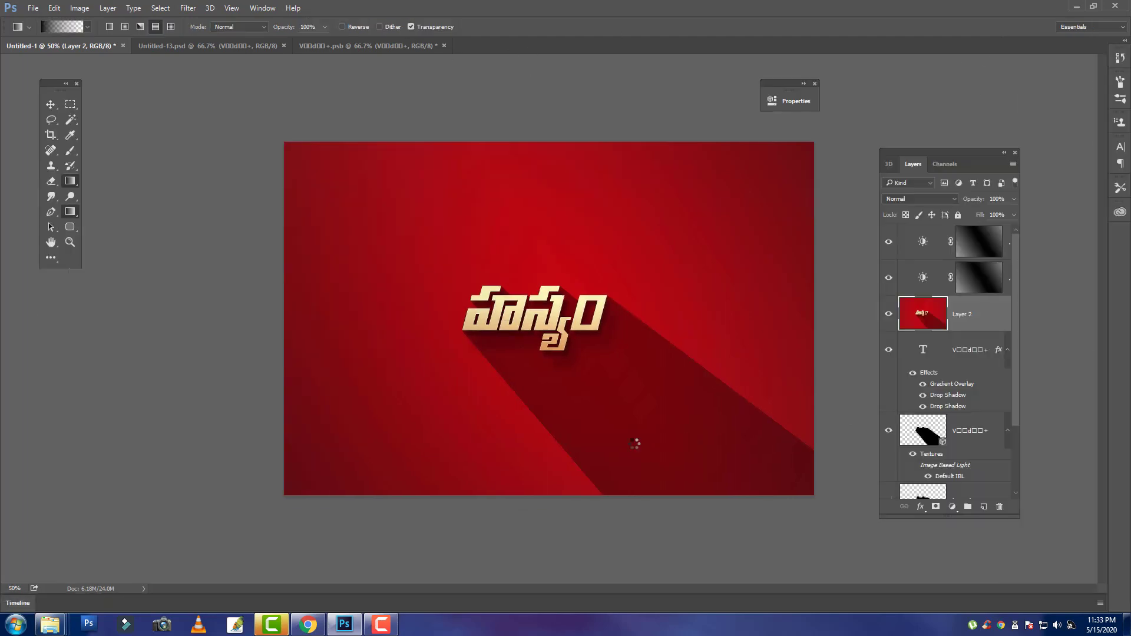
# Inspect the blurred title up close and fade the applied Field Blur to about 54% opacity in Normal mode.
pyautogui.hotkey('ctrl', '+')
pyautogui.hotkey('ctrl', '+')
pyautogui.hotkey('ctrl', '+')
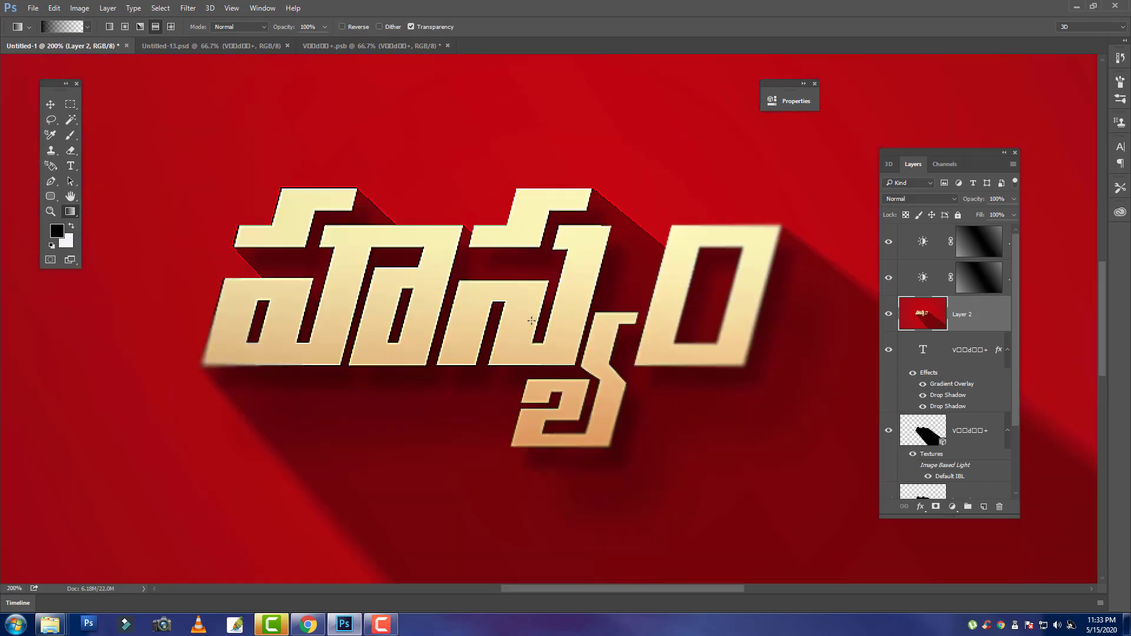
pyautogui.hotkey('ctrl', '-')
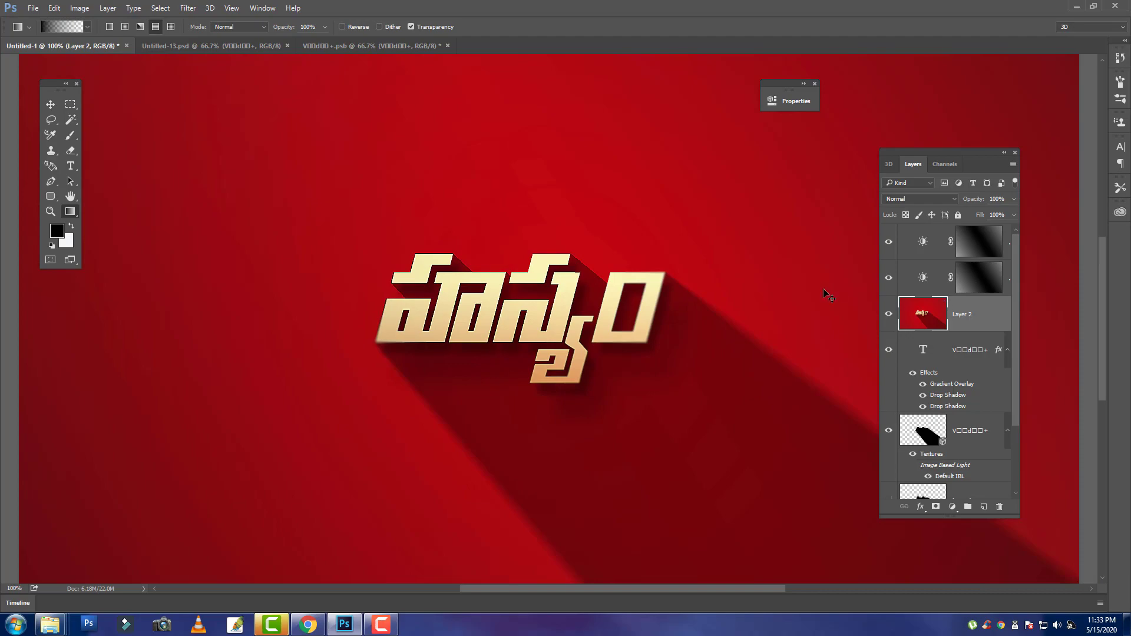
pyautogui.hotkey('ctrl', 'shift', 'f')
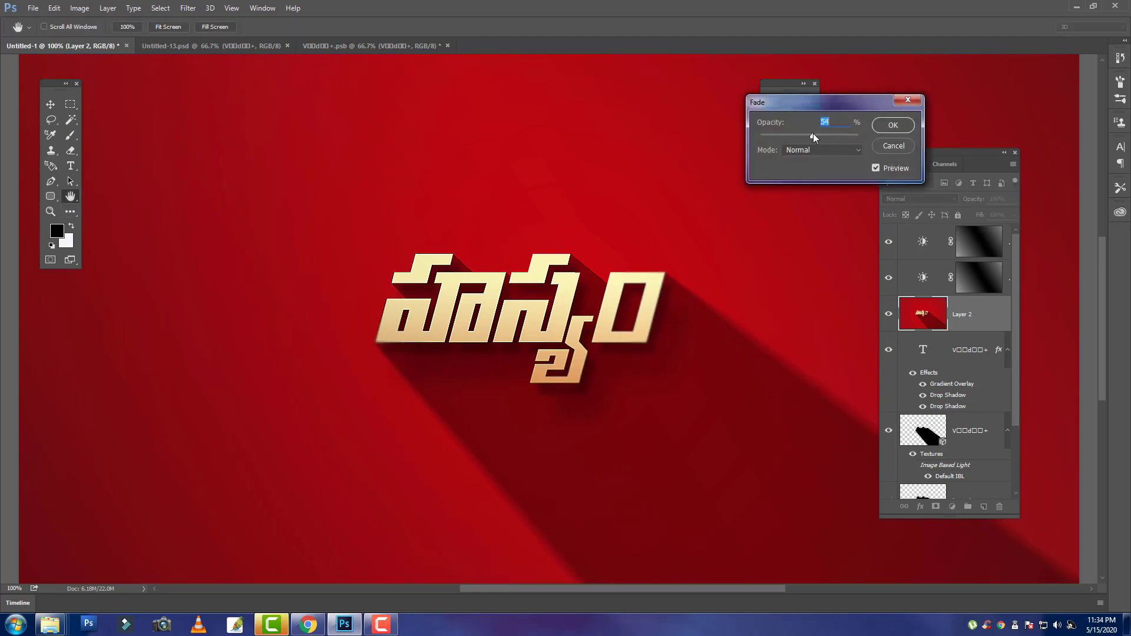